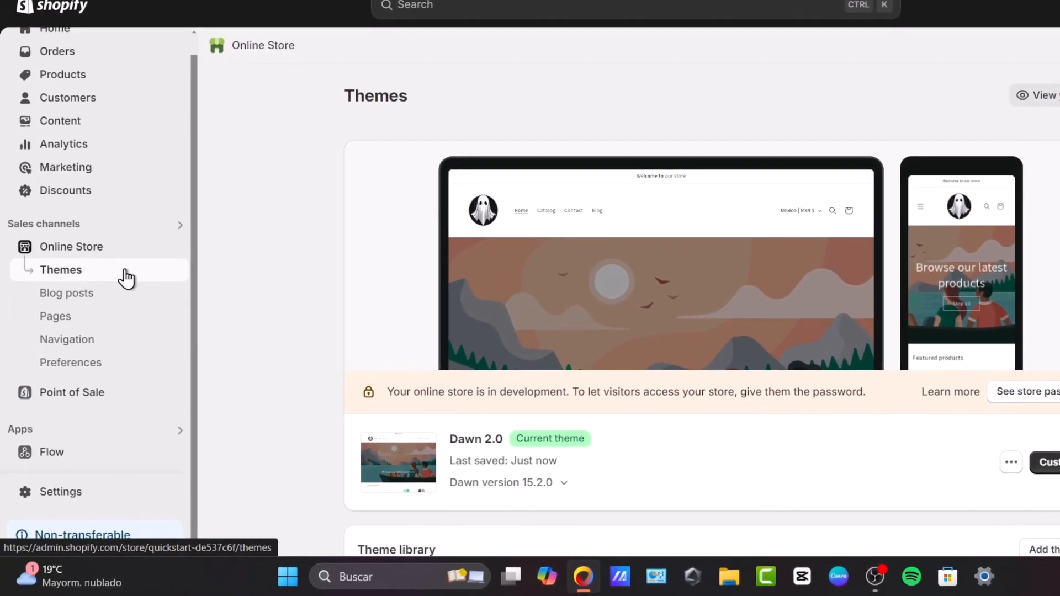
Open the current Dawn 2.0 theme for customization and bring up its Footer section settings
scroll(634, 372, down, 5)
drag(522, 162, 587, 169)
click(621, 195)
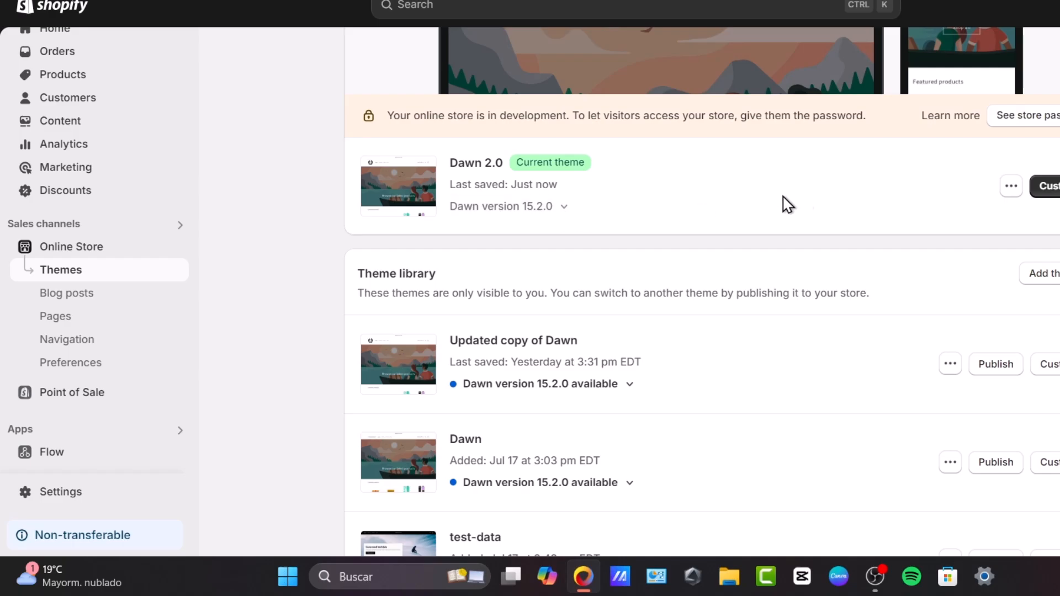
click(1012, 188)
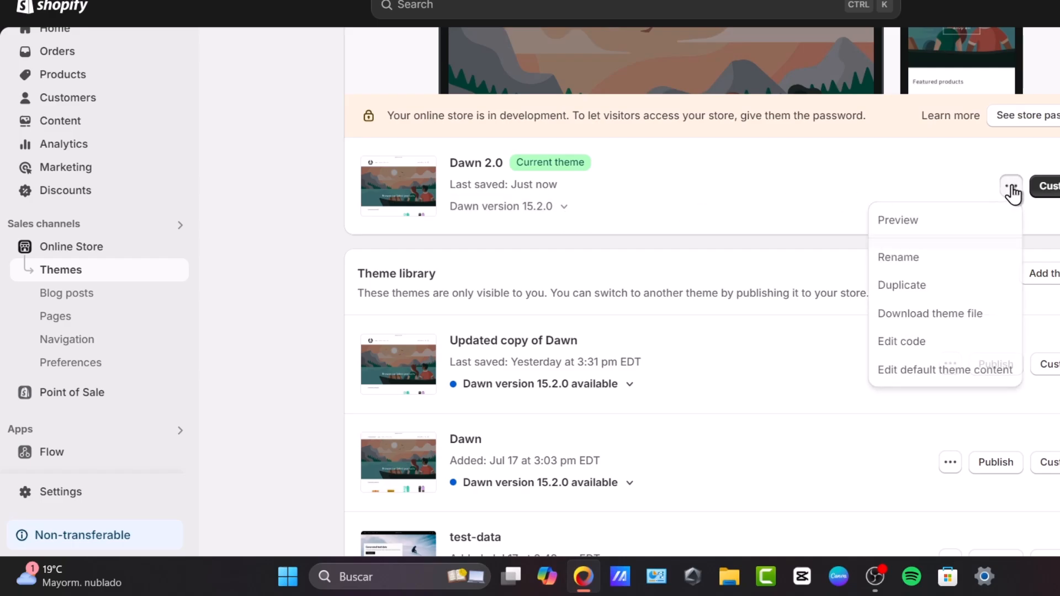
click(966, 290)
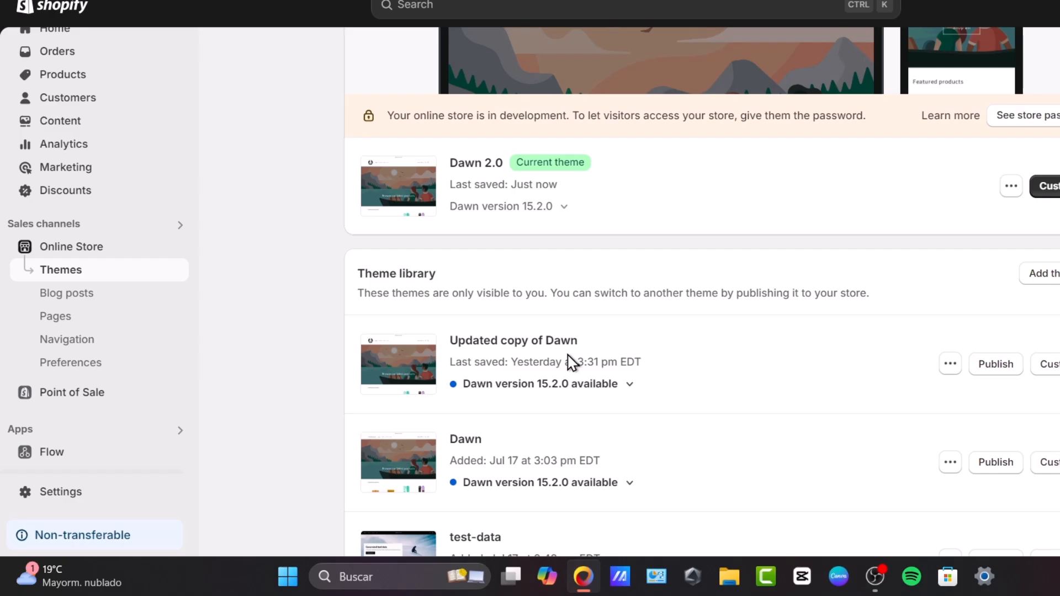
scroll(572, 362, down, 5)
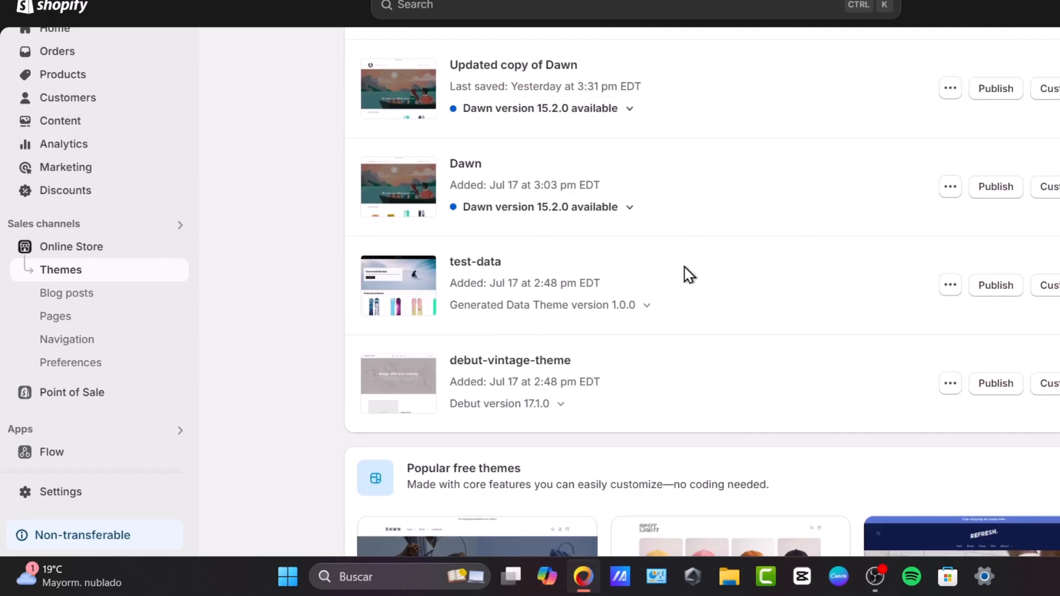
scroll(688, 274, up, 5)
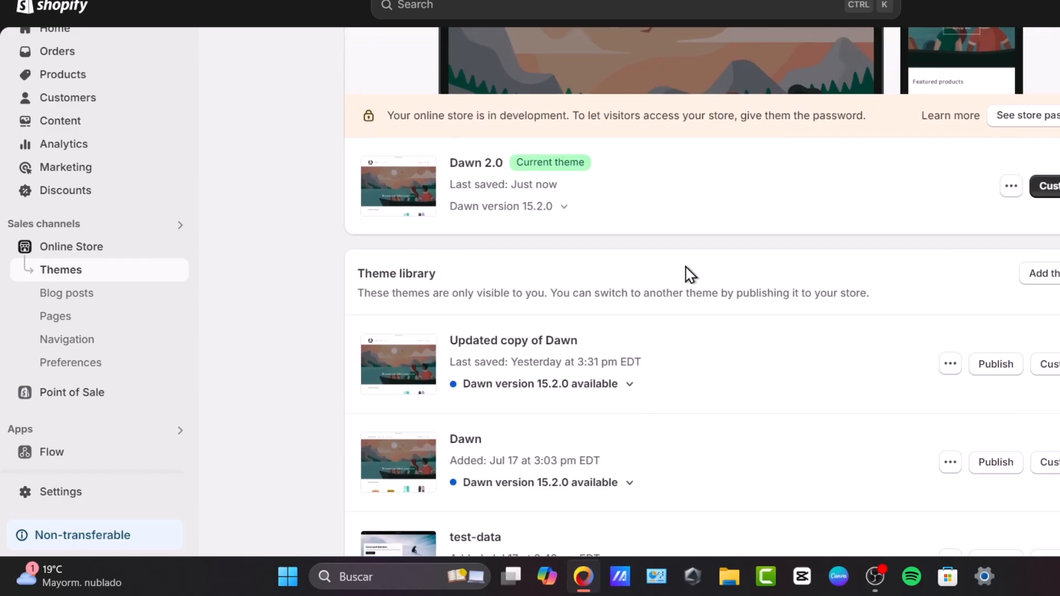
click(1051, 191)
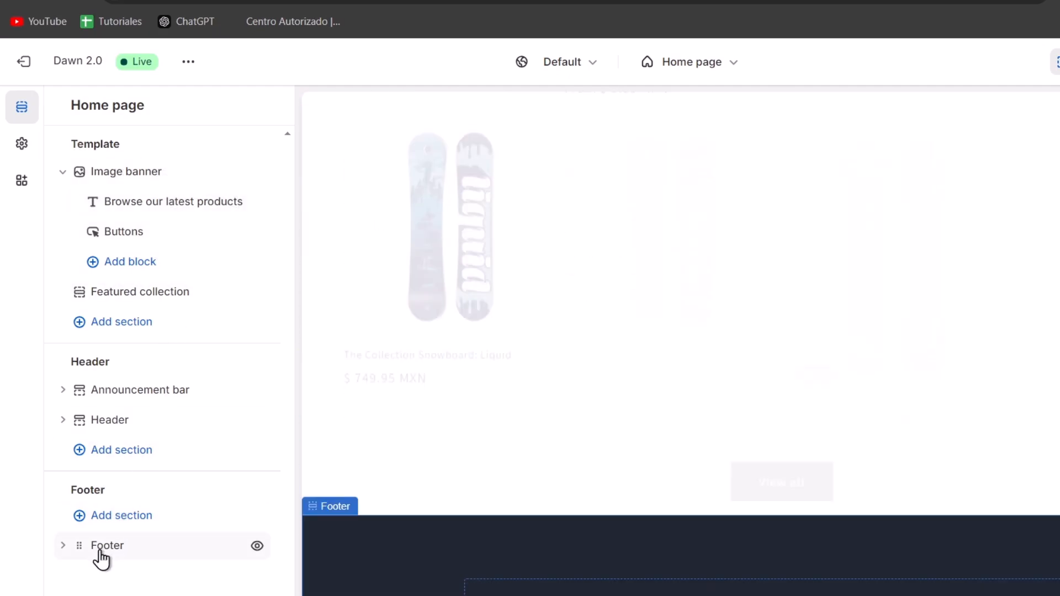
click(100, 549)
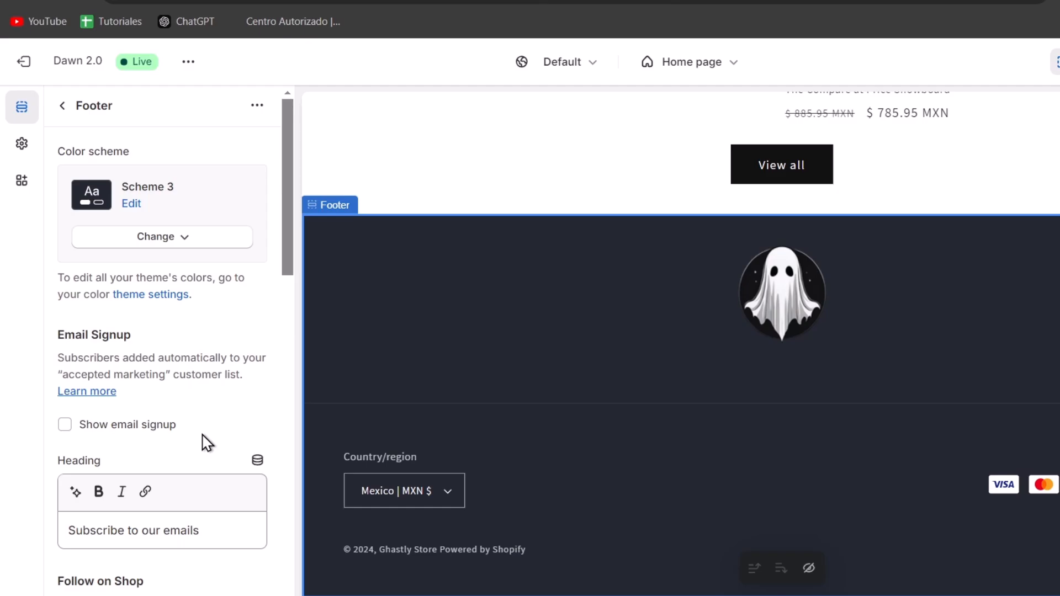
Look through the footer's settings, including social icons, selectors, policy links, spacing, theme settings and custom CSS
scroll(205, 441, down, 8)
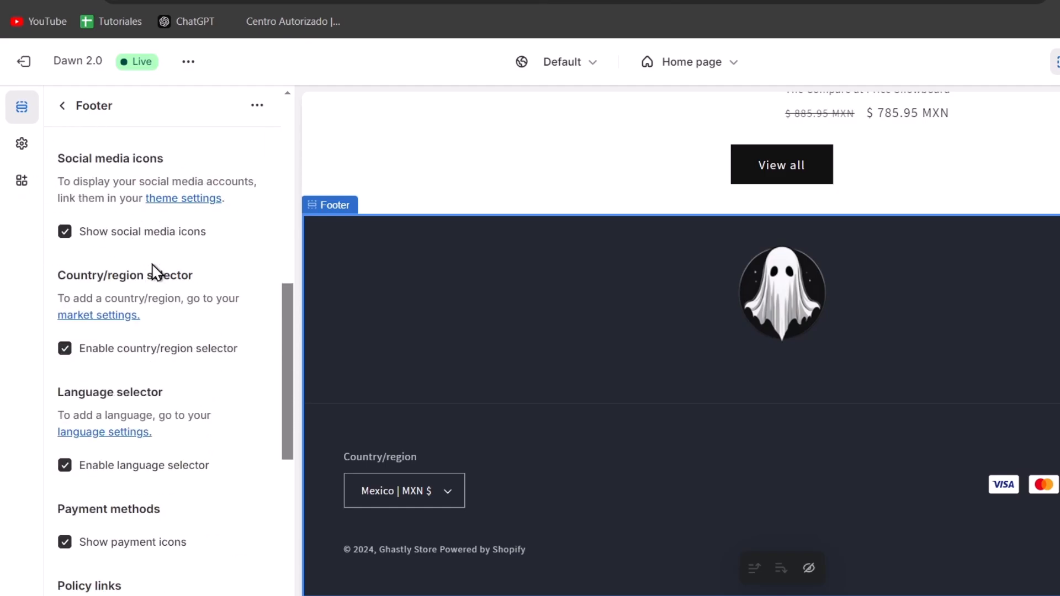
scroll(187, 414, down, 5)
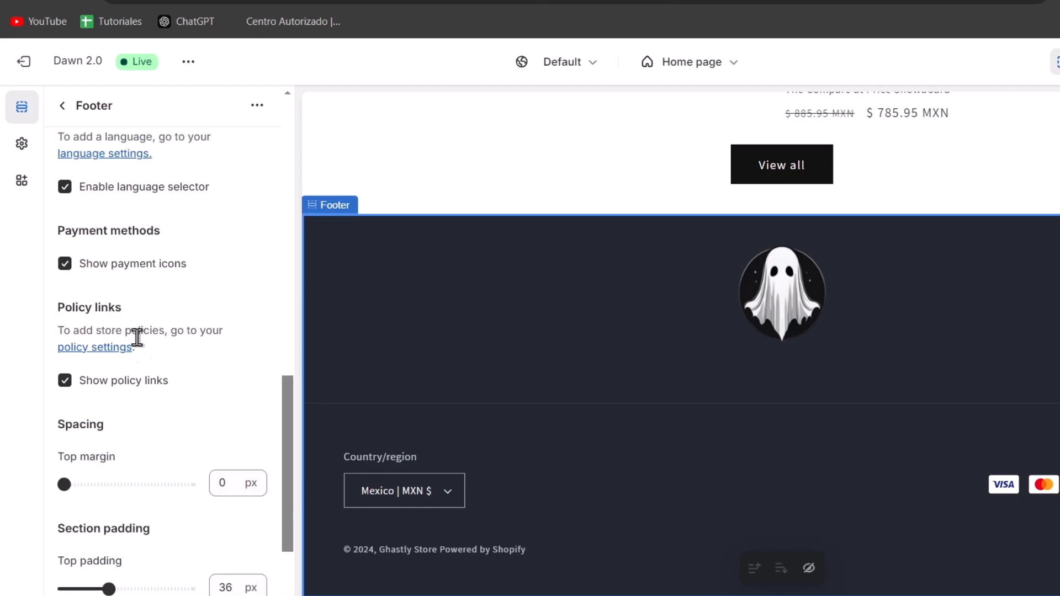
scroll(188, 419, down, 3)
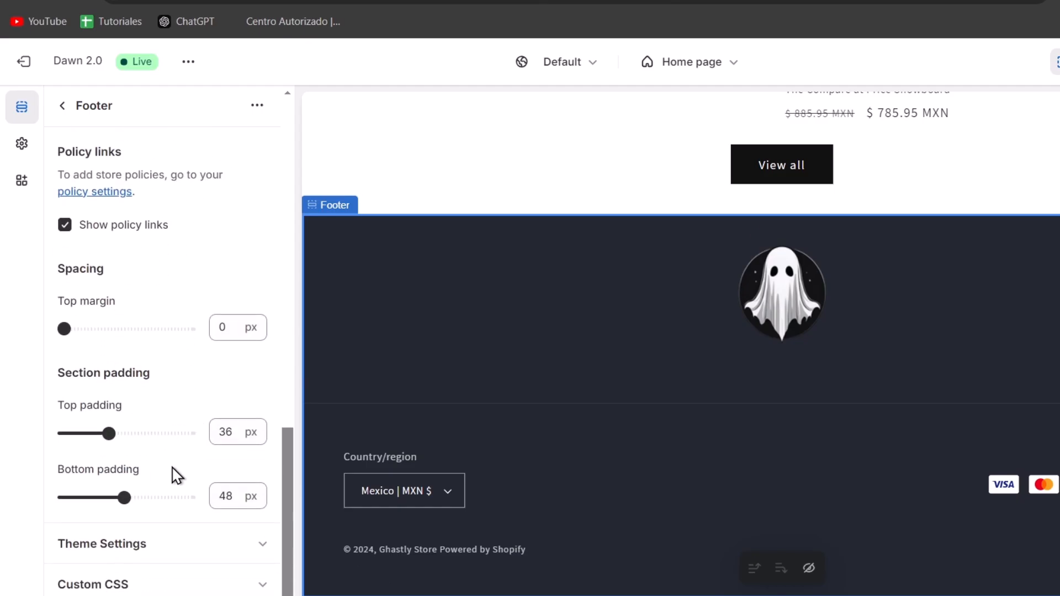
click(166, 545)
scroll(171, 493, down, 10)
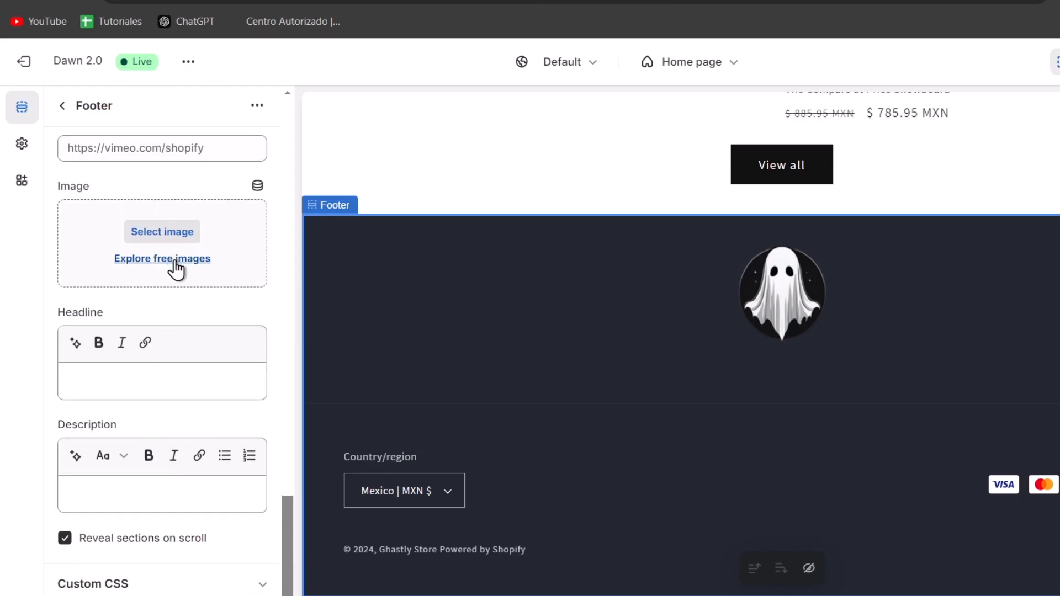
click(176, 580)
scroll(182, 552, down, 3)
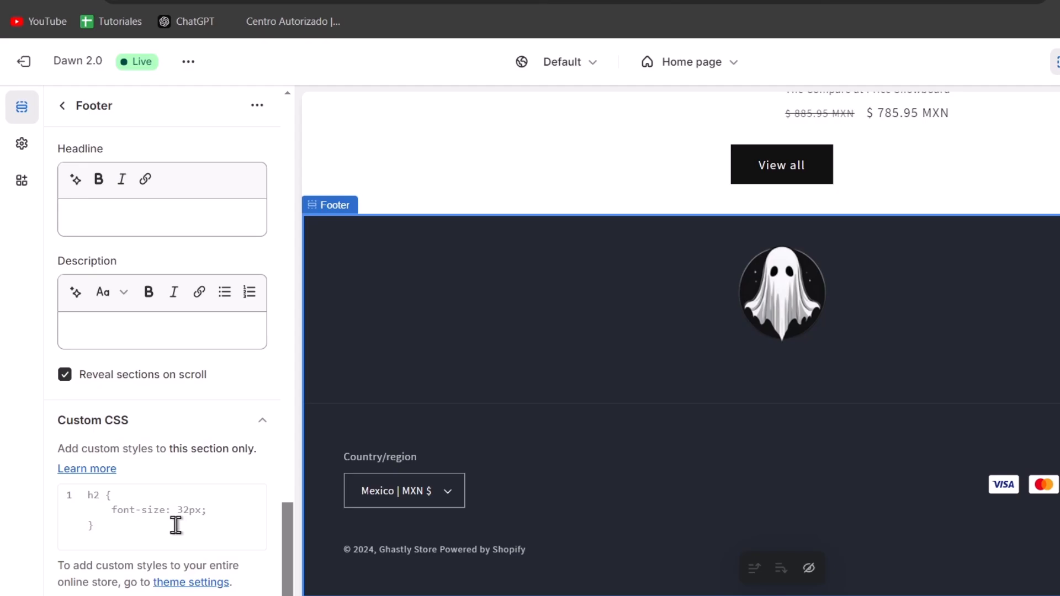
scroll(176, 525, up, 5)
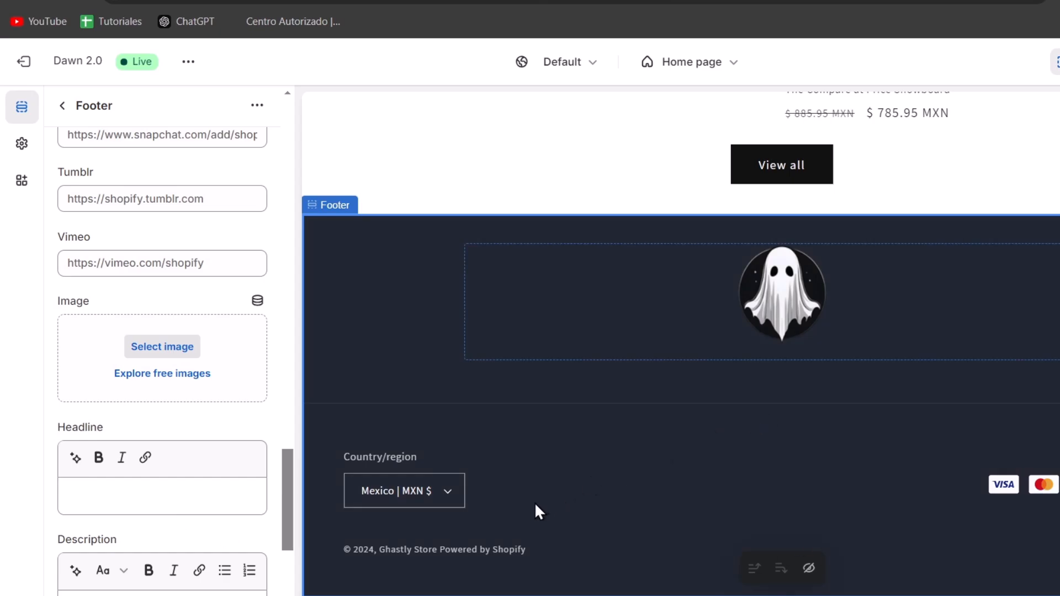
scroll(201, 429, up, 10)
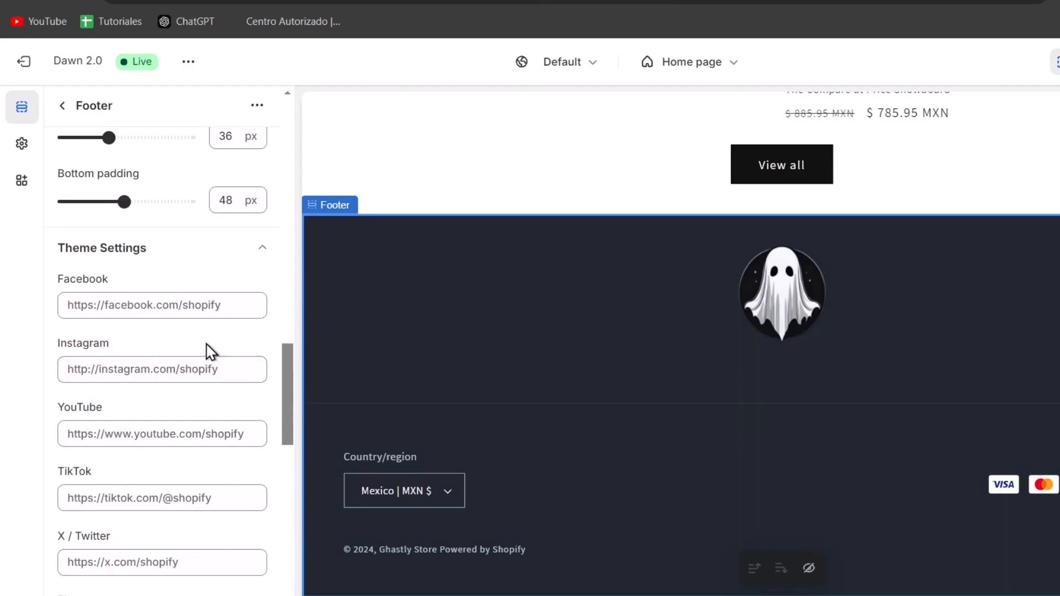
click(207, 269)
click(189, 376)
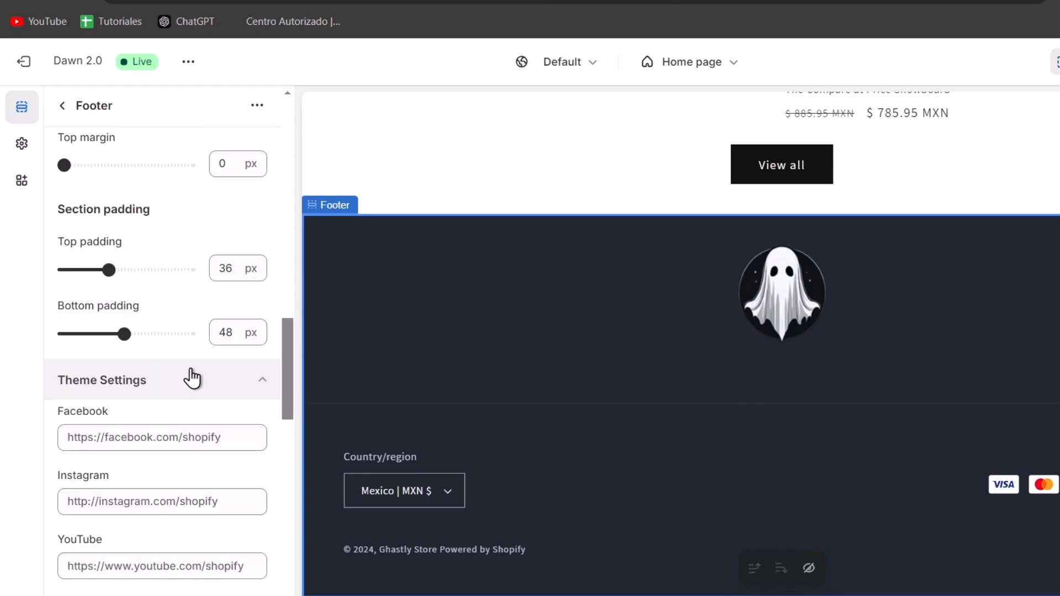
click(235, 438)
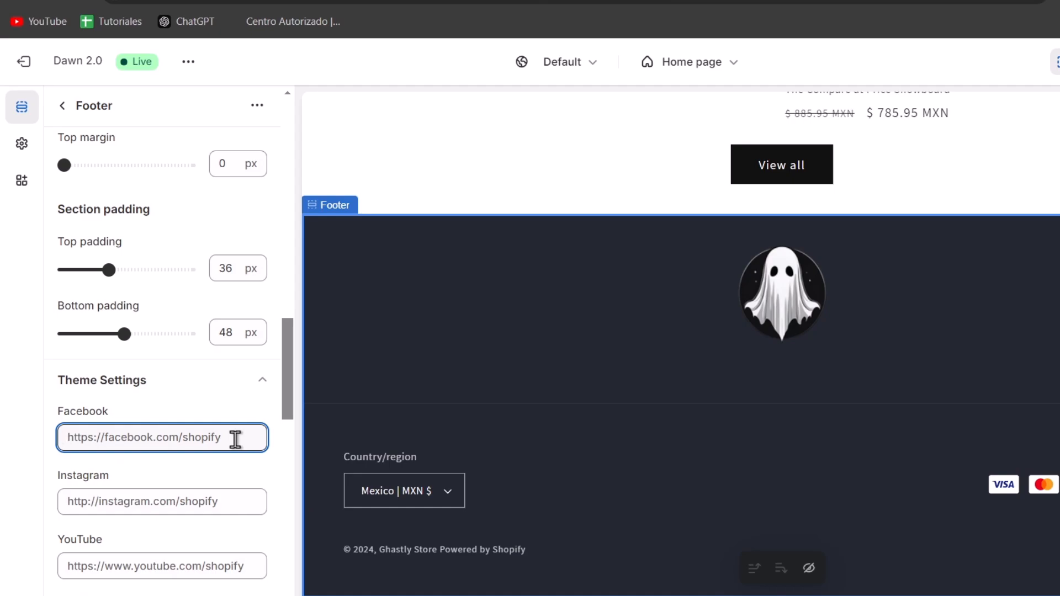
text(hht)
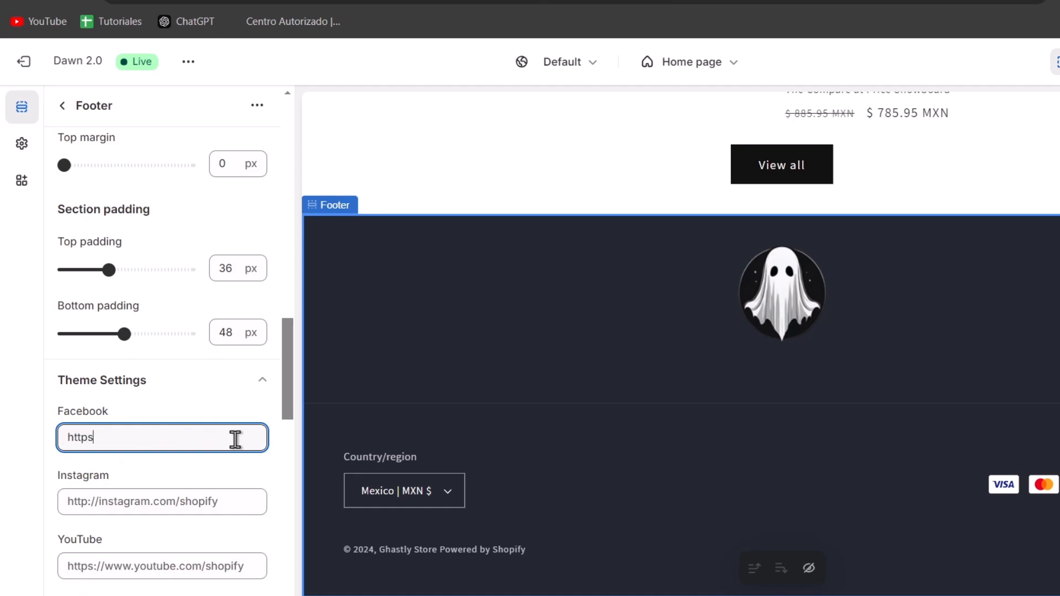
text(ps://faceob)
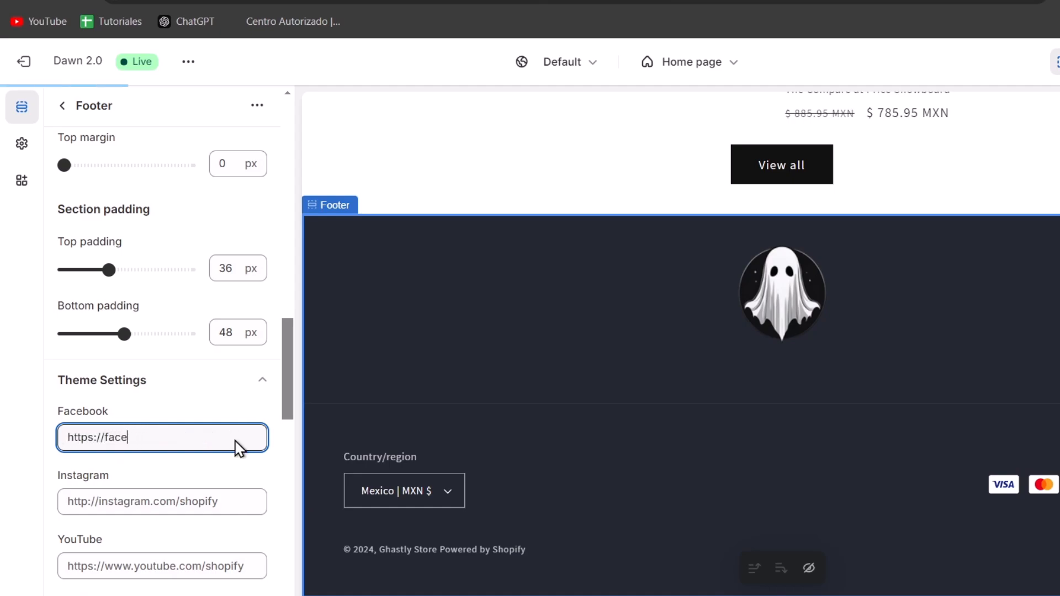
key(BackSpace)
key(BackSpace)
text(ok.com/)
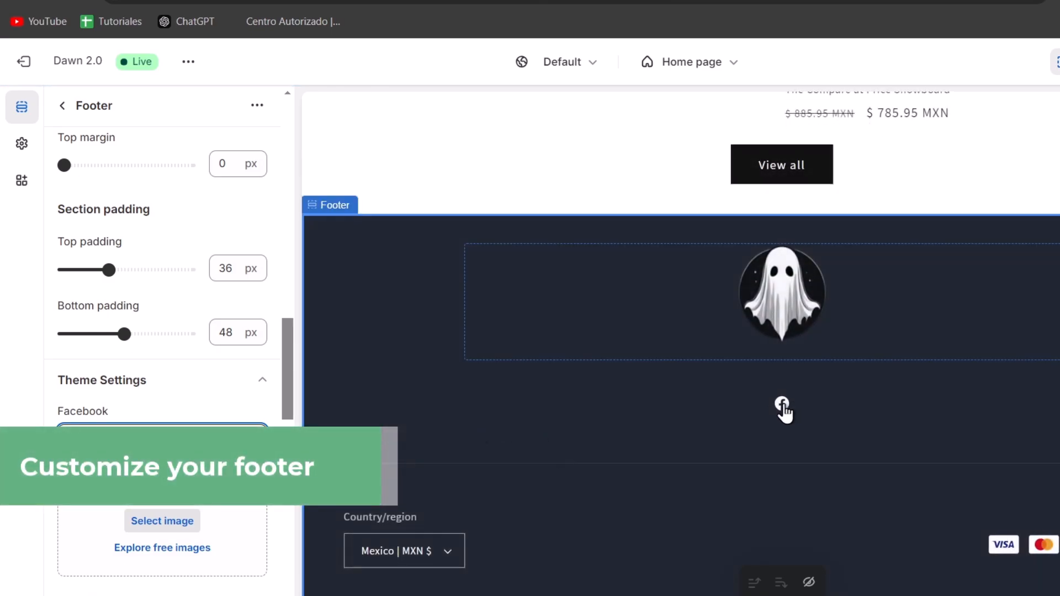
Turn off Reveal sections on scroll in the footer's theme settings
scroll(204, 307, down, 5)
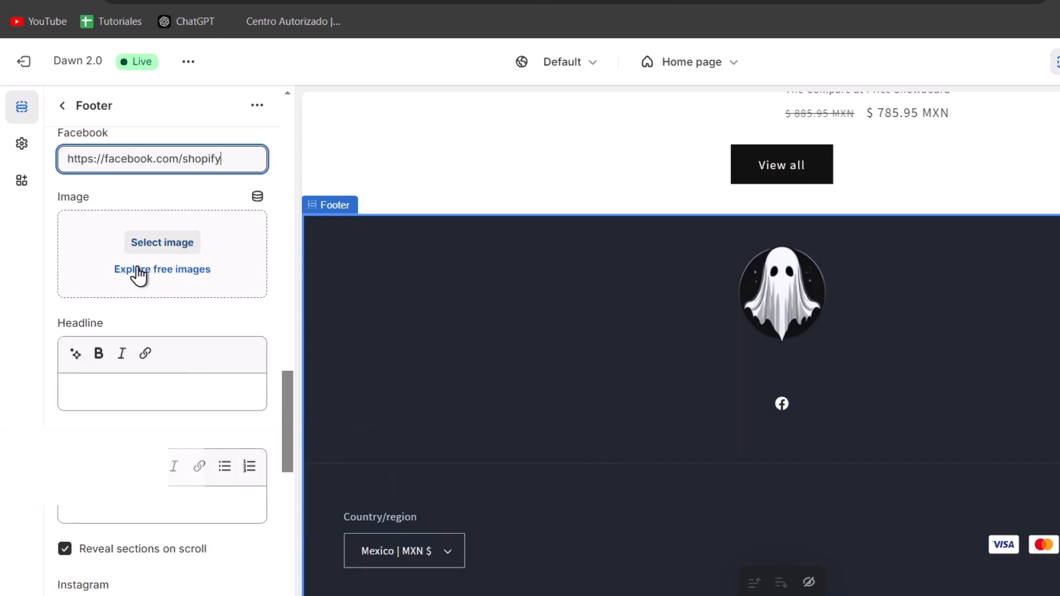
click(188, 381)
scroll(192, 383, up, 5)
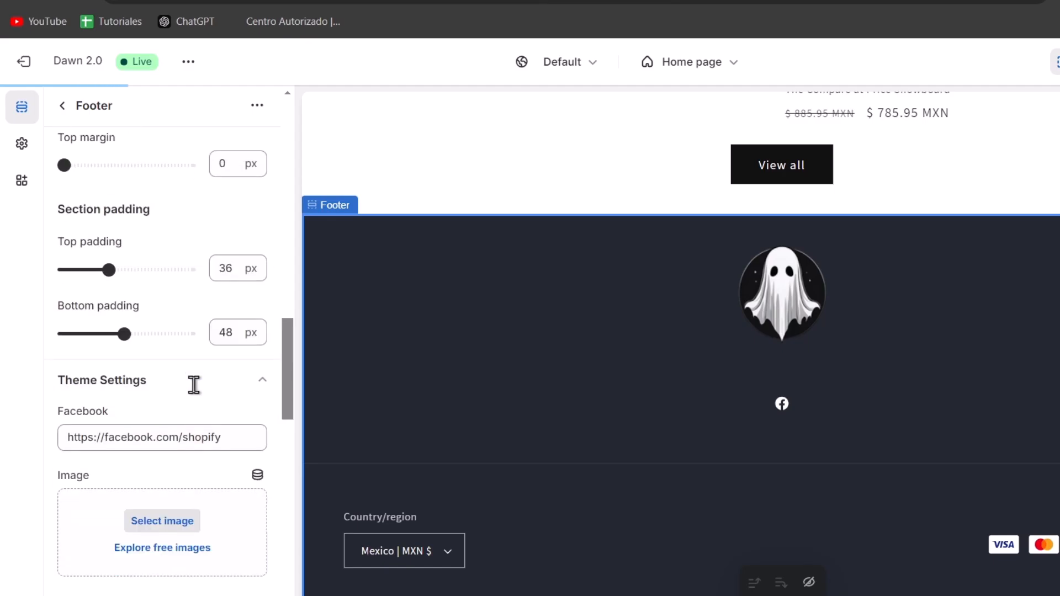
scroll(234, 428, down, 10)
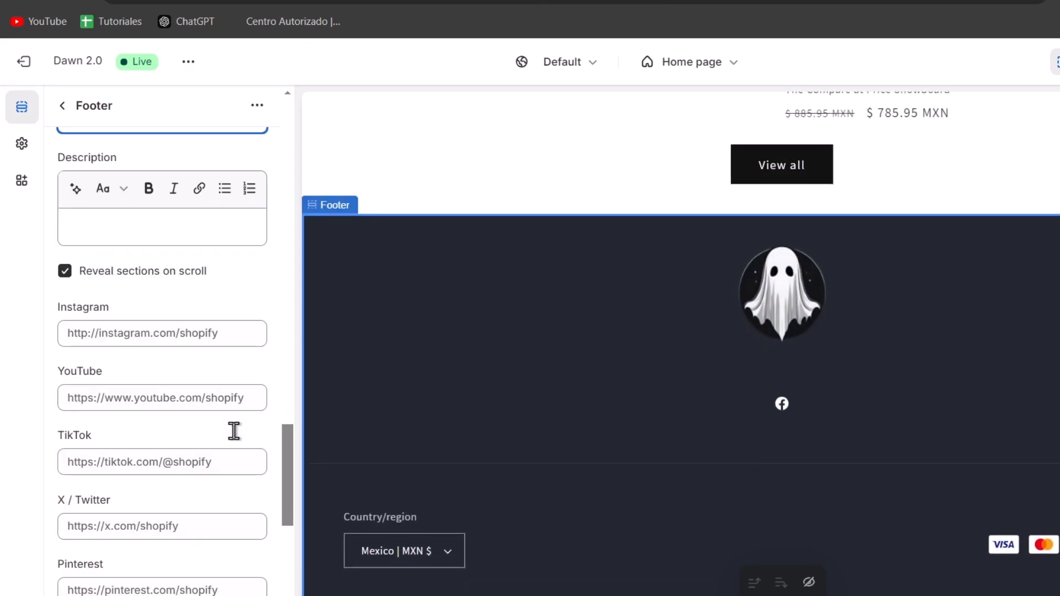
click(128, 283)
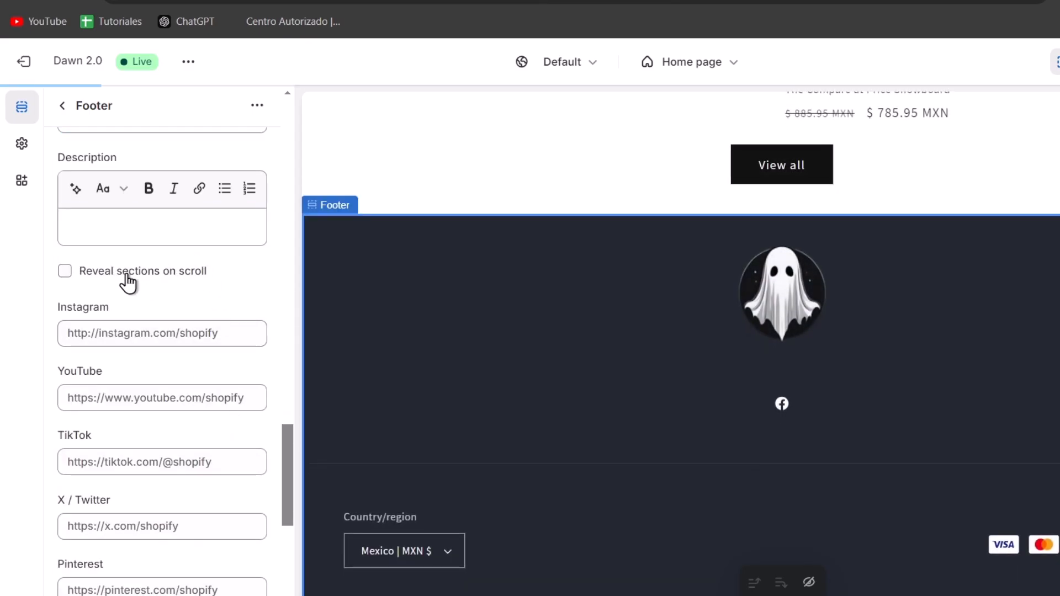
click(182, 335)
scroll(181, 335, up, 3)
triple_click(204, 165)
key(ctrl+c)
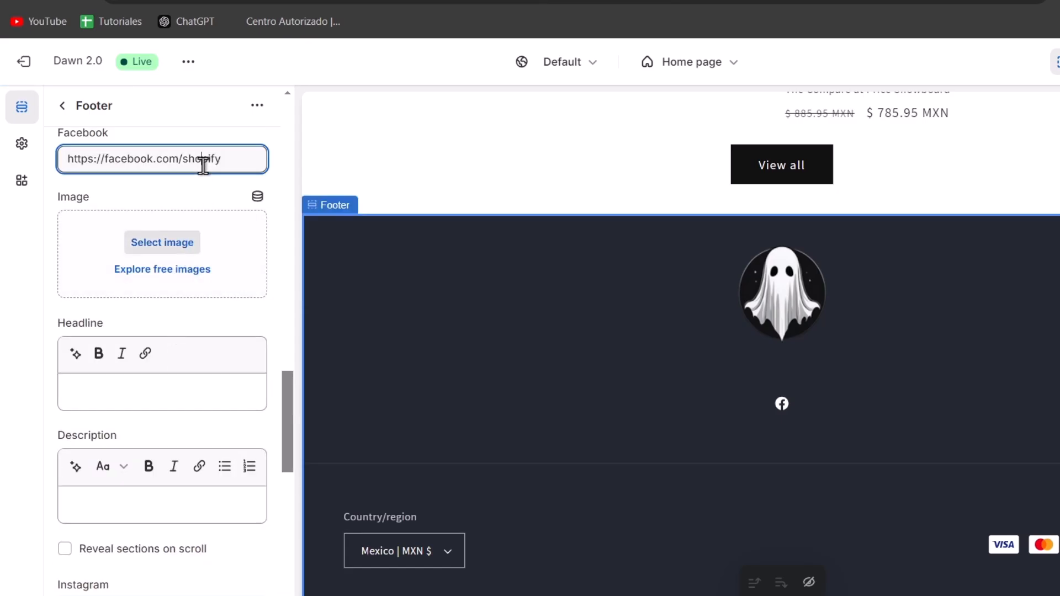
scroll(208, 221, down, 3)
triple_click(182, 332)
key(ctrl+v)
double_click(147, 333)
text(instagram.co)
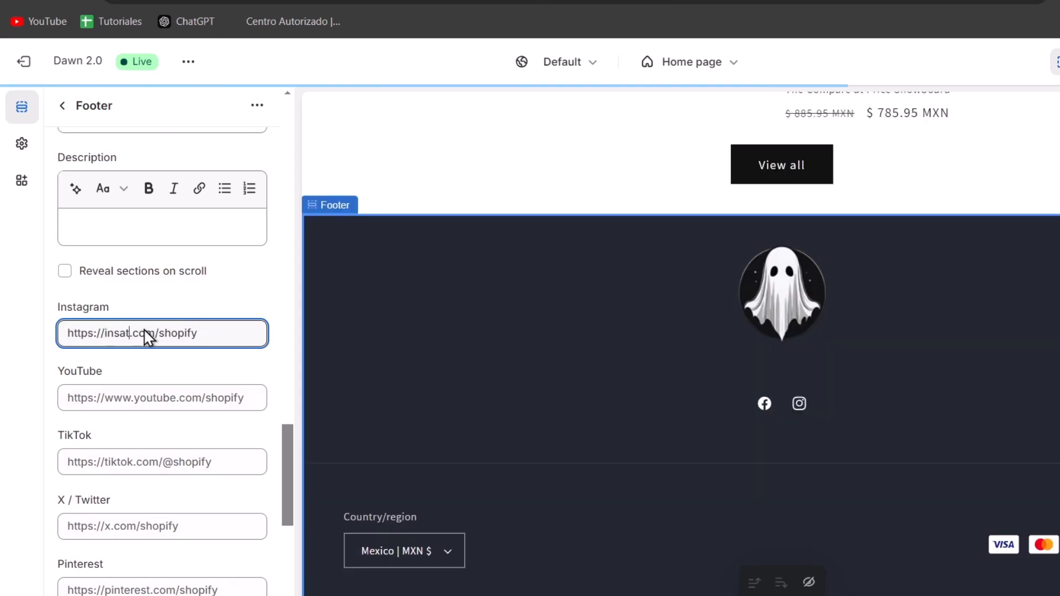
text(m)
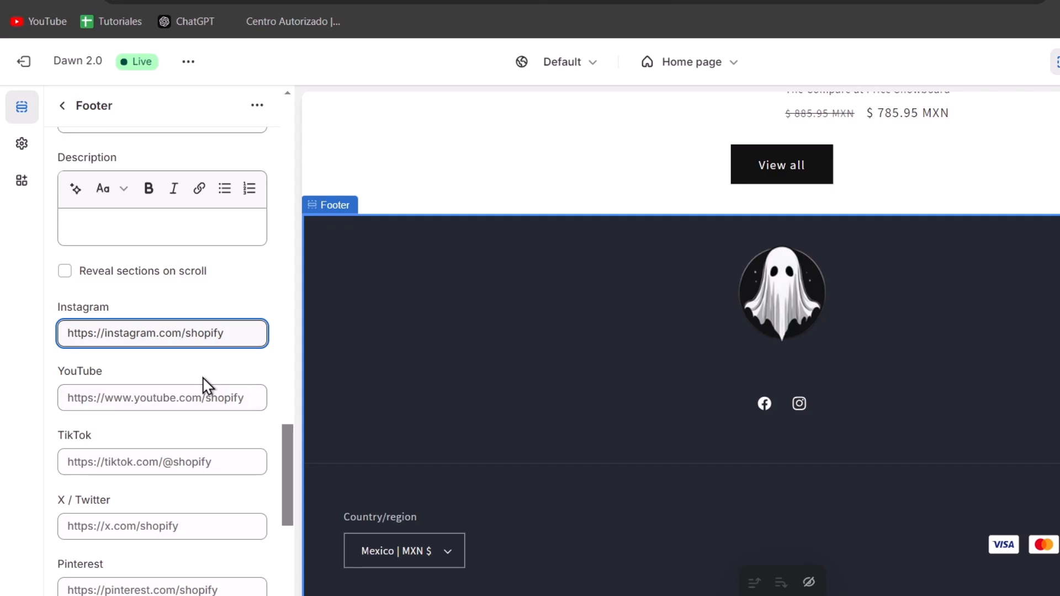
click(174, 398)
key(ctrl+v)
double_click(136, 398)
text(youtube)
click(200, 437)
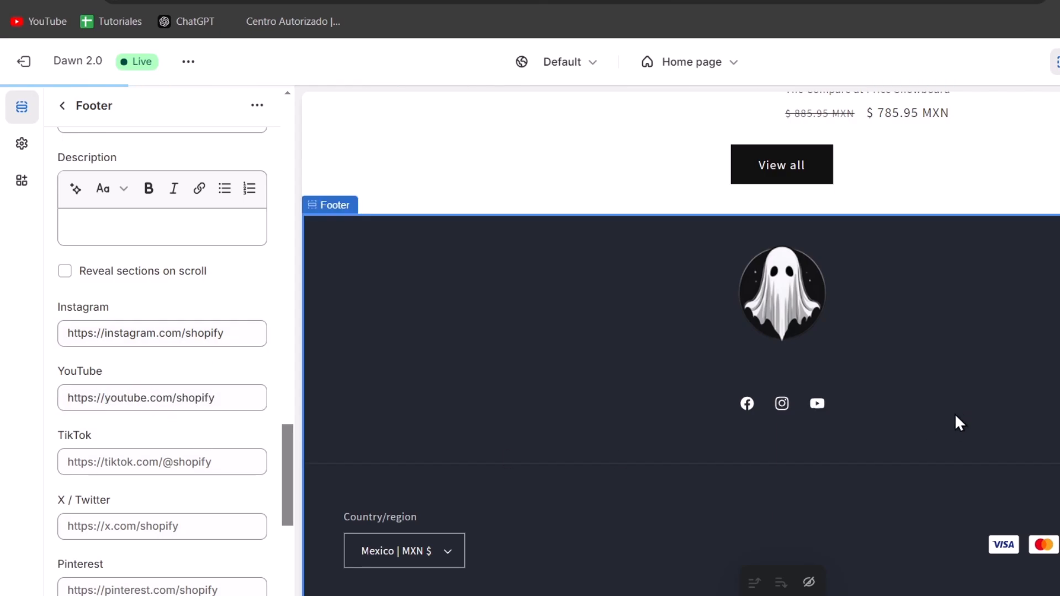
Reduce the width of the ghost logo image in the footer to 50 px
scroll(180, 393, up, 10)
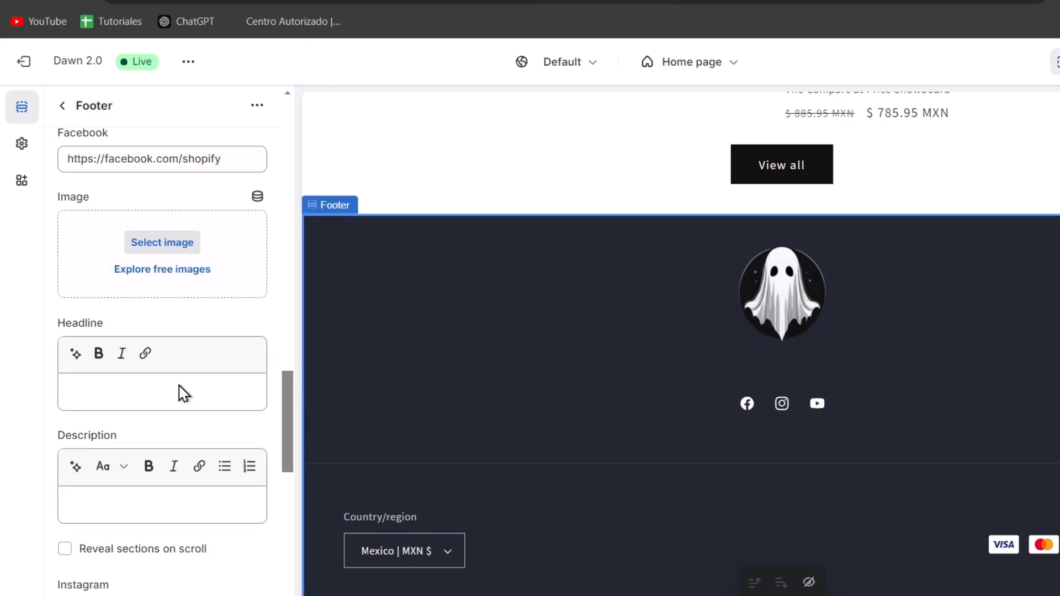
scroll(180, 393, up, 10)
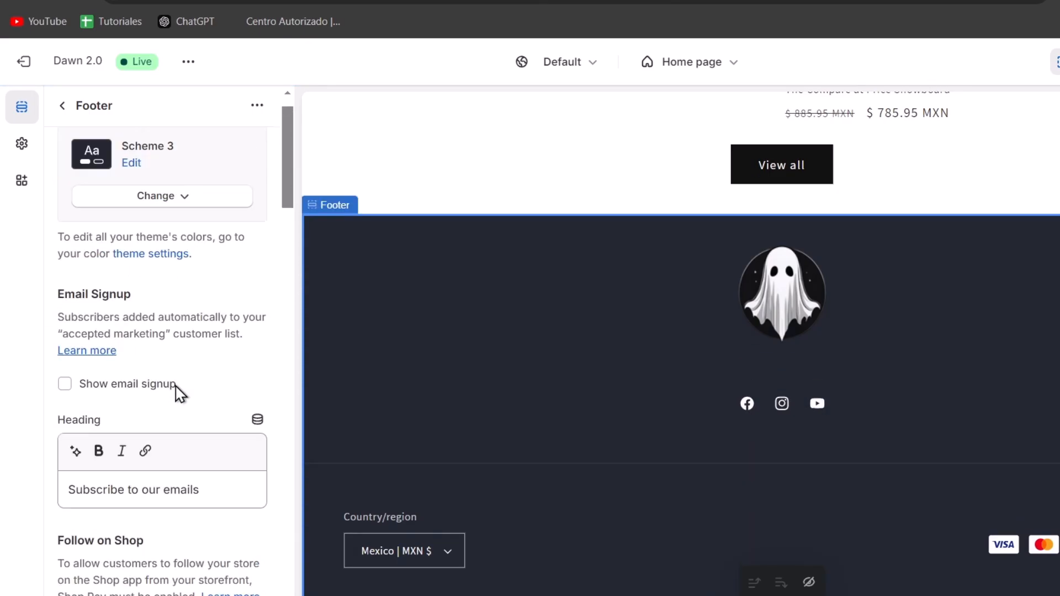
click(811, 324)
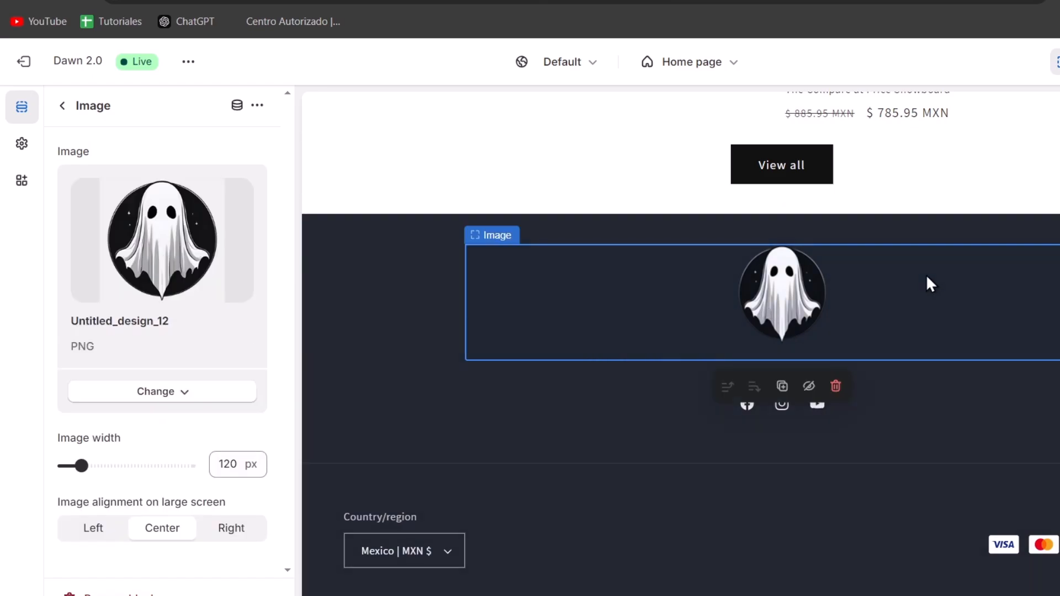
drag(81, 466, 62, 465)
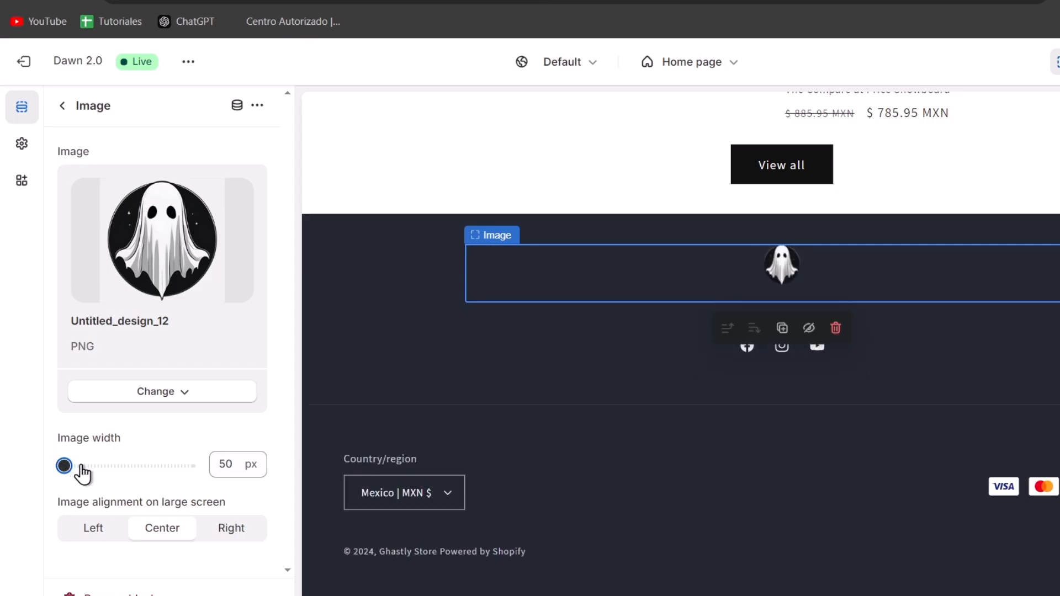
Return to the Footer section settings and set its top padding to 60 px
click(861, 433)
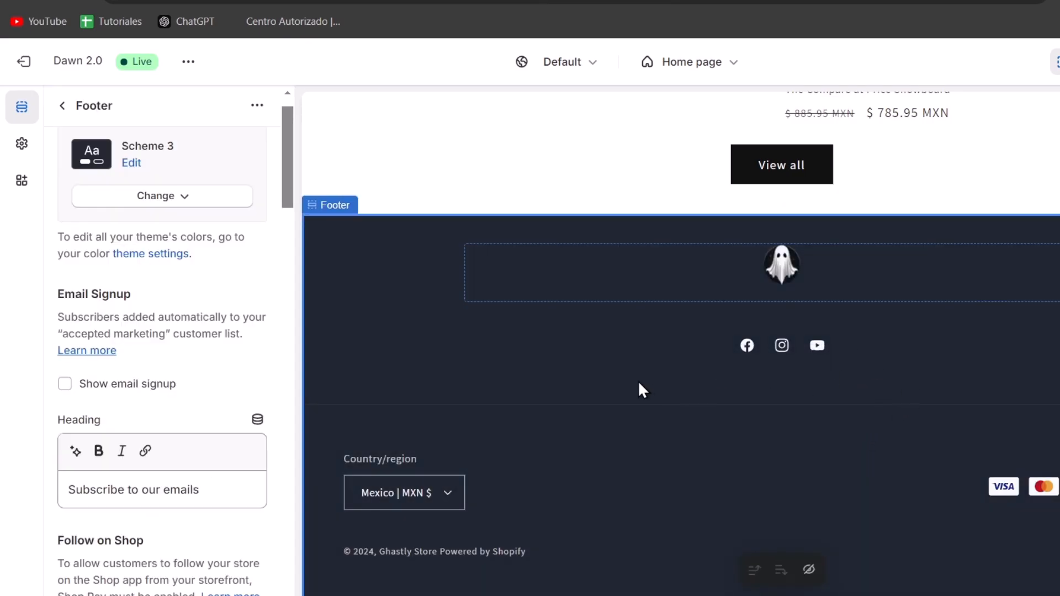
scroll(265, 449, down, 15)
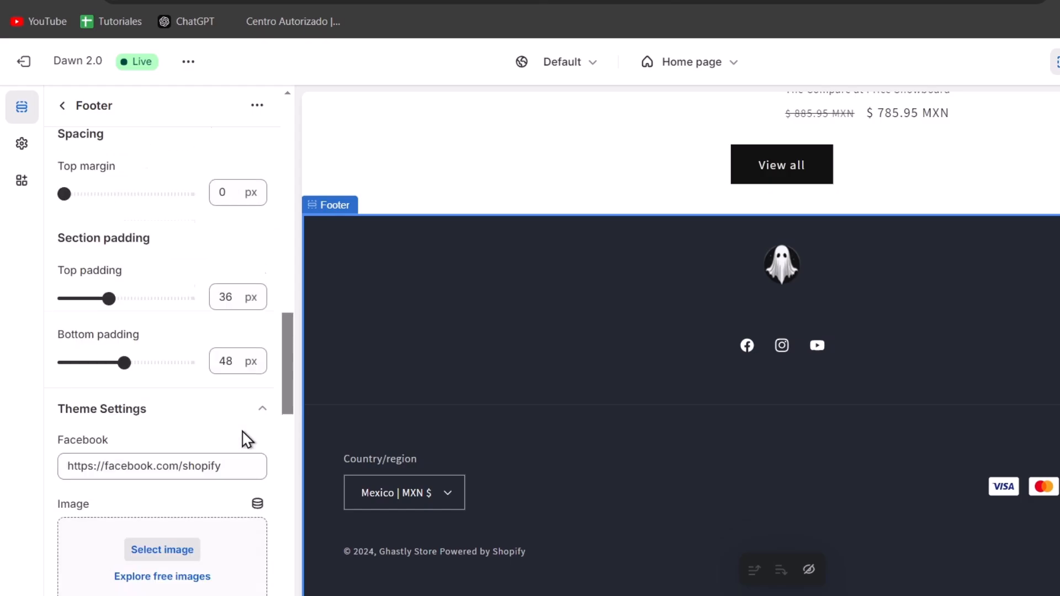
scroll(246, 438, up, 5)
scroll(279, 370, down, 3)
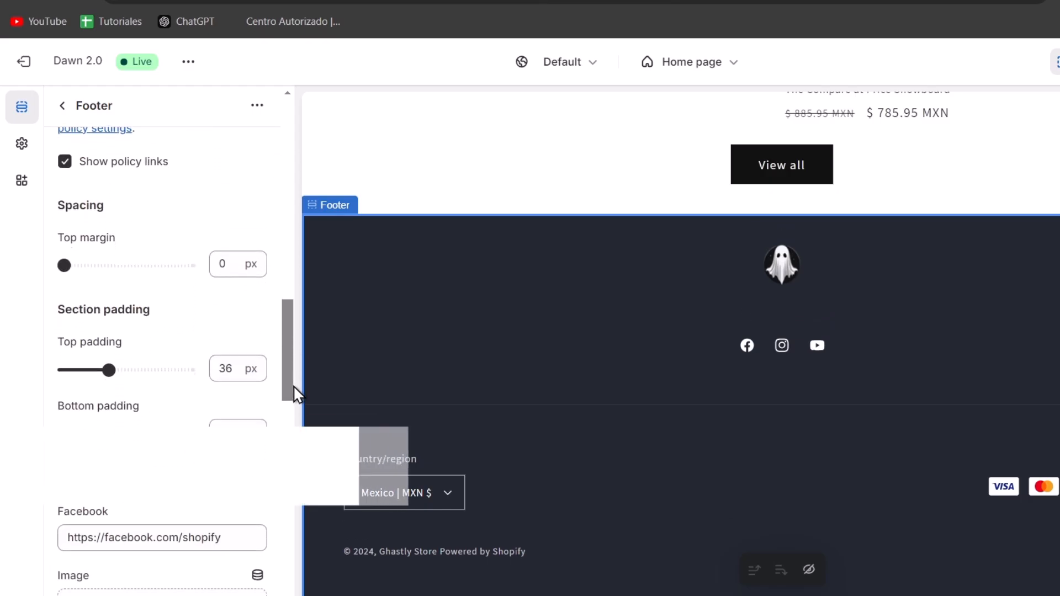
drag(107, 369, 139, 370)
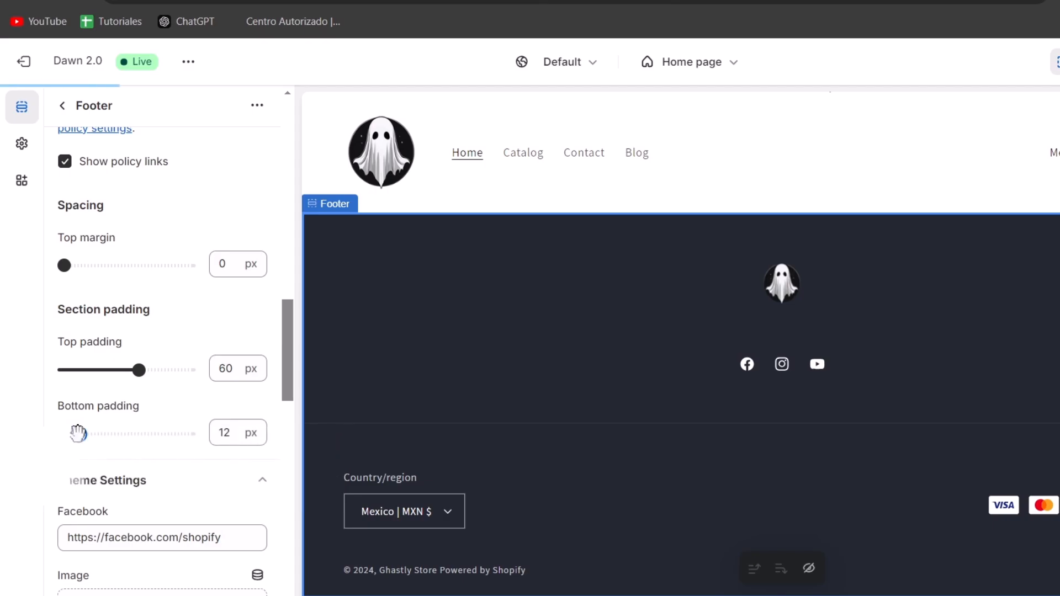
Set the footer's bottom padding to 28 px and look over the remaining section settings down to Custom CSS
drag(77, 432, 99, 433)
scroll(159, 441, down, 3)
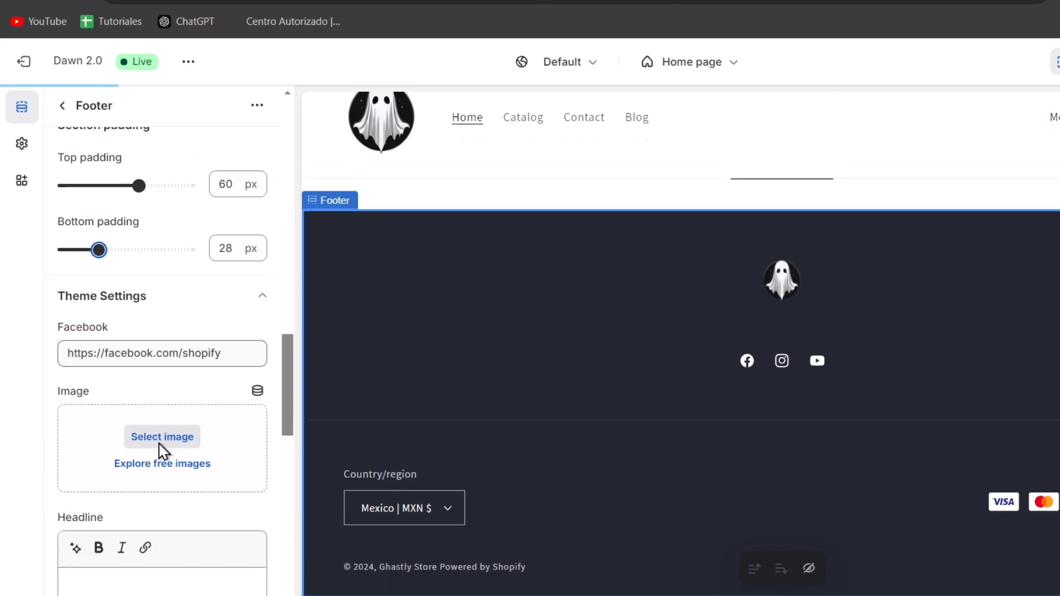
scroll(160, 442, down, 10)
click(188, 520)
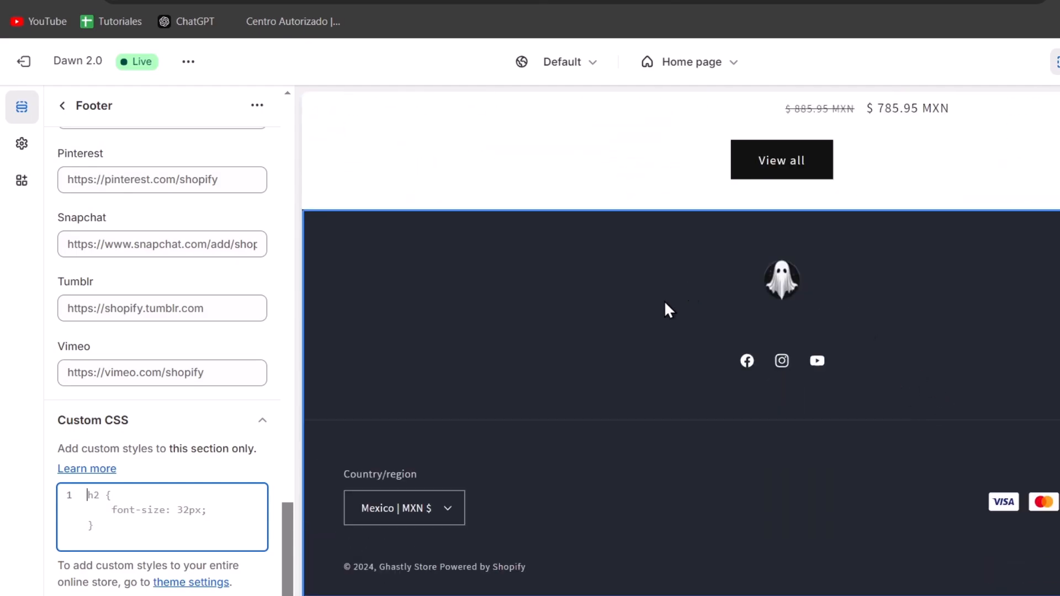
click(901, 434)
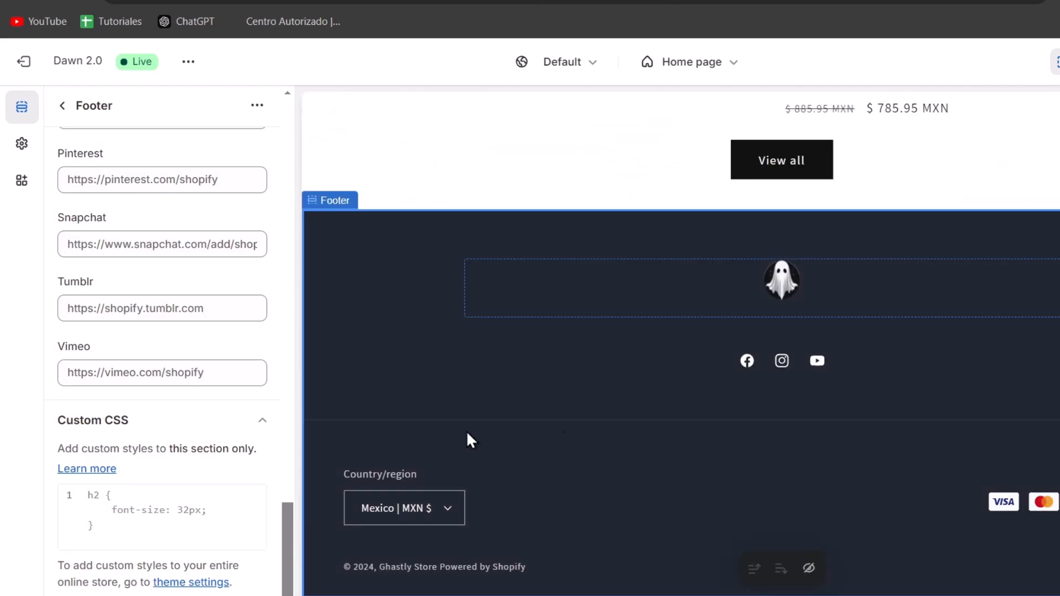
Review the color schemes available in the theme settings and return to the Footer section settings
click(22, 146)
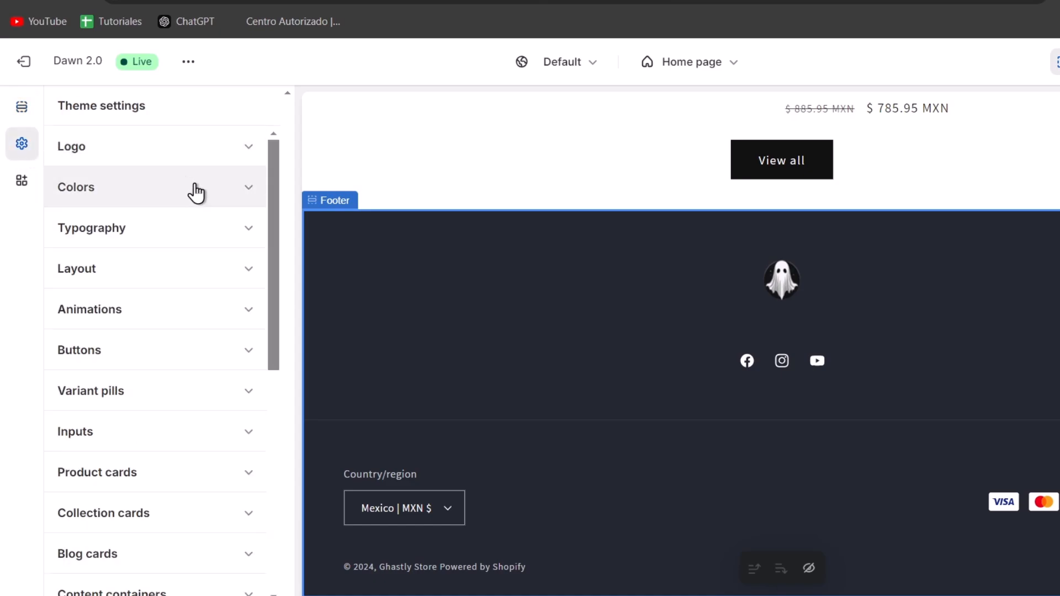
click(135, 187)
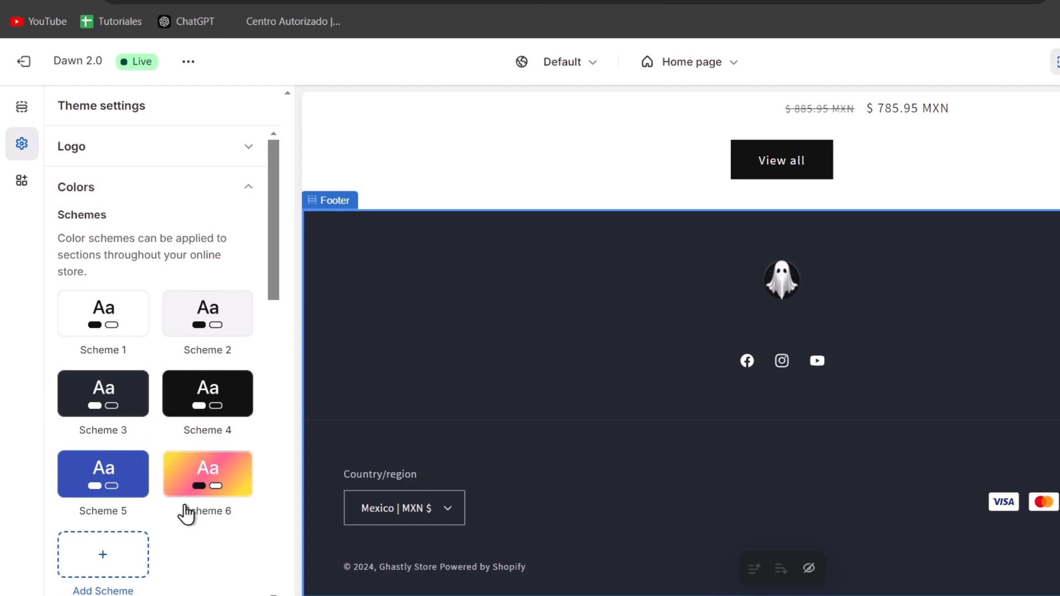
click(370, 367)
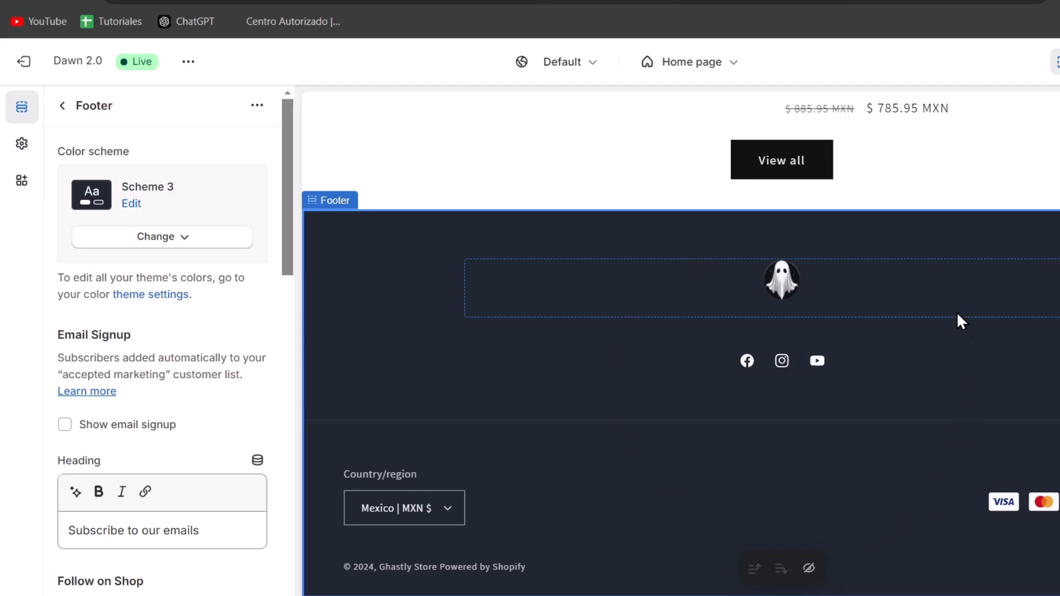
scroll(820, 361, up, 15)
scroll(790, 387, down, 15)
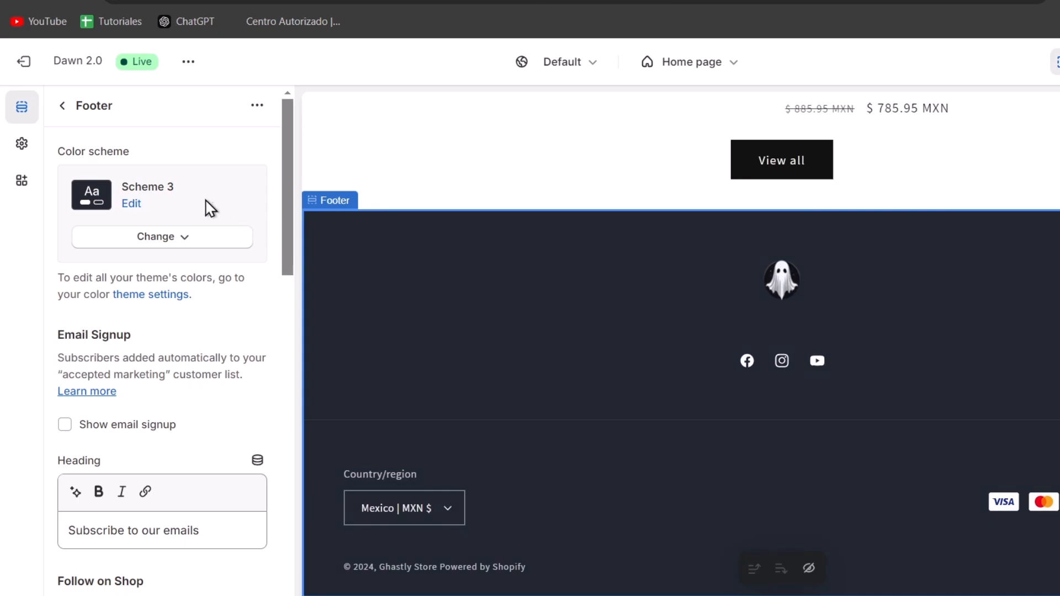
Apply color Scheme 4 to the footer and view that scheme's individual colors without editing them
click(194, 238)
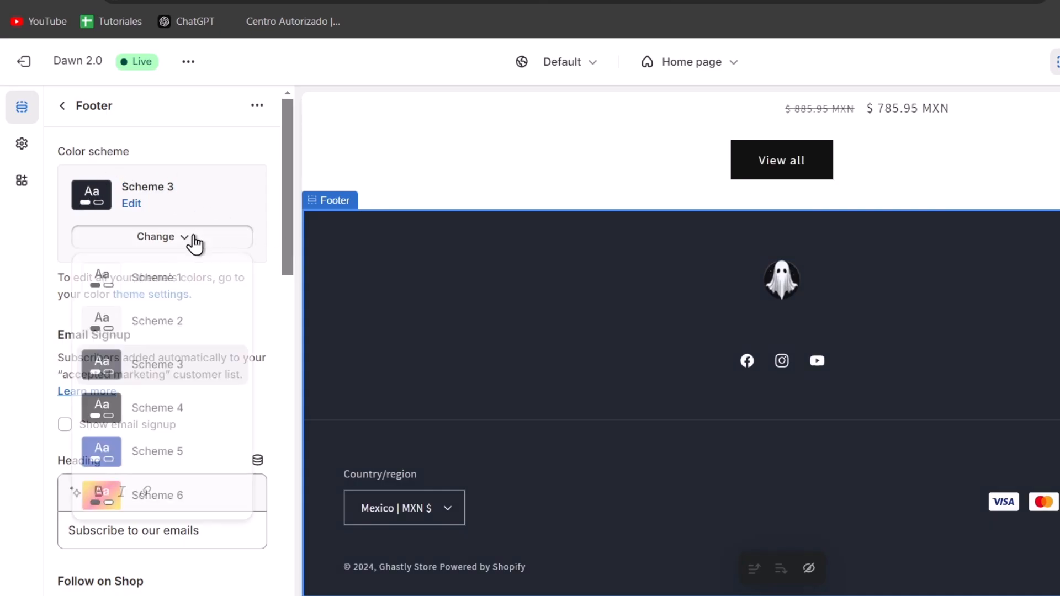
click(199, 408)
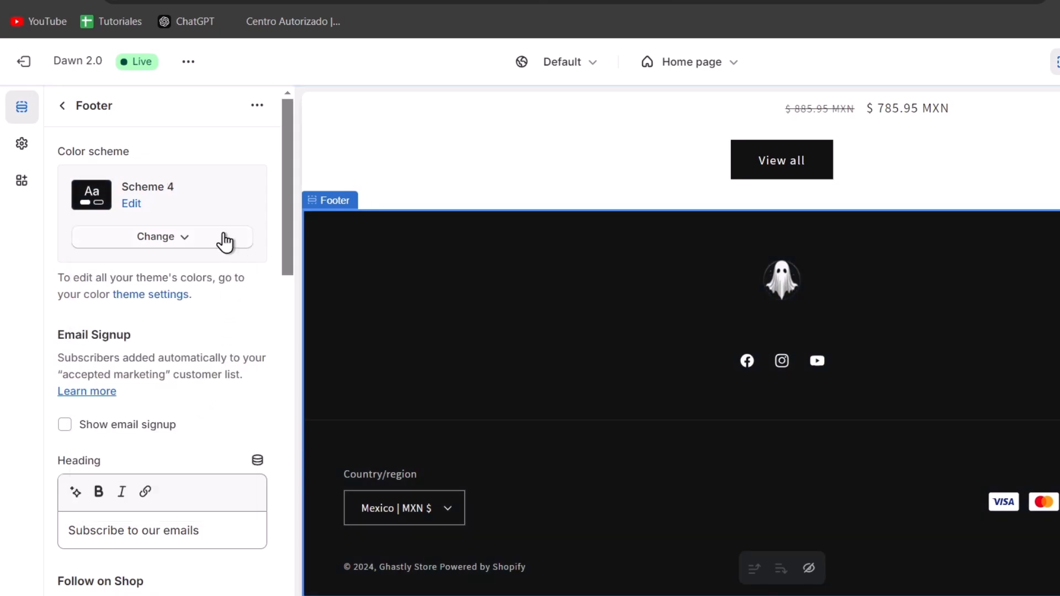
click(133, 205)
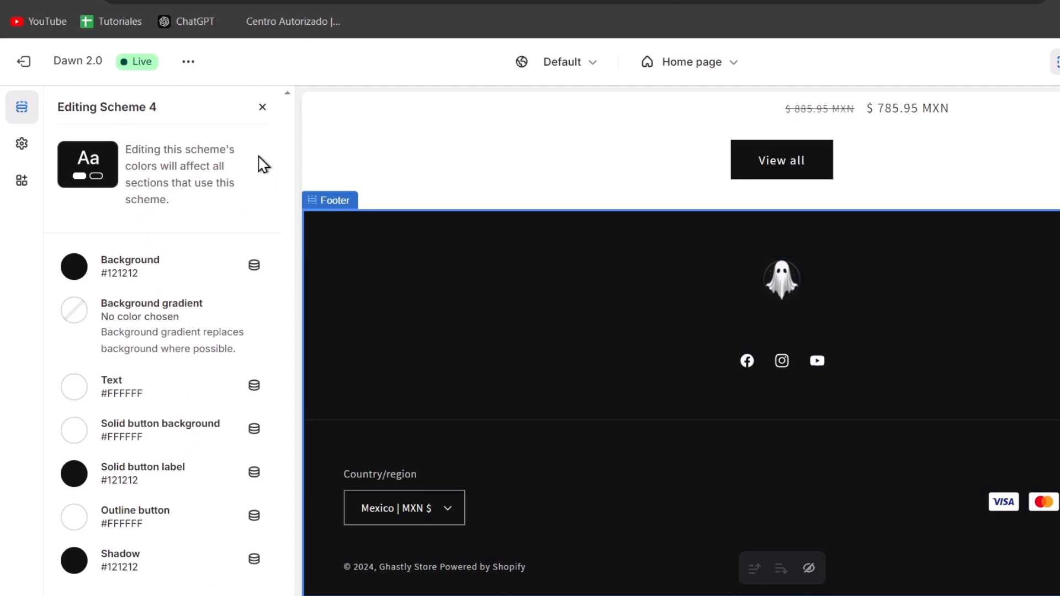
click(262, 108)
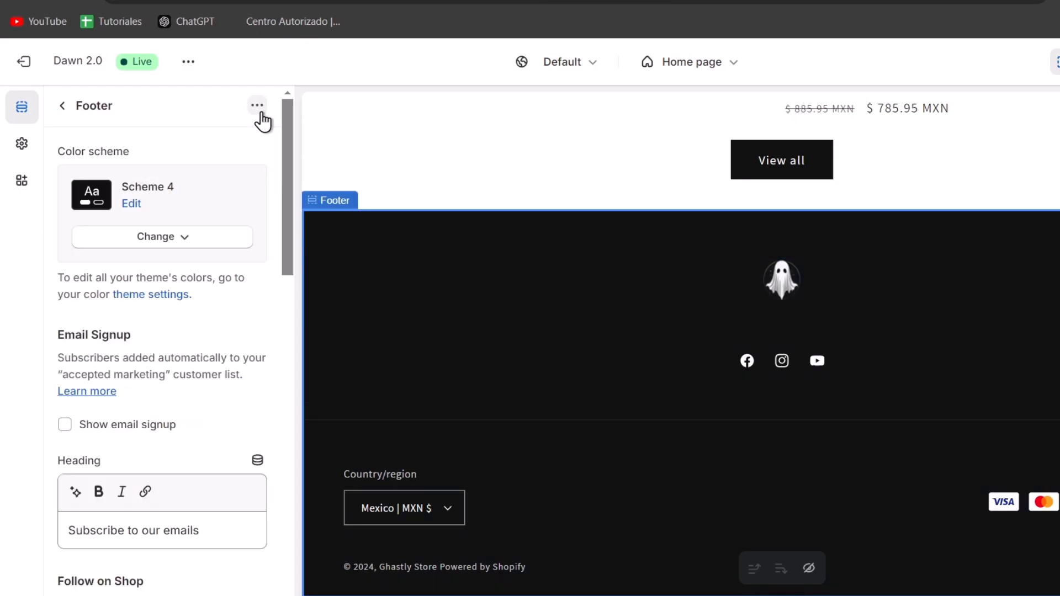
Add a Brand information block to the footer and disable its social media icons
click(62, 106)
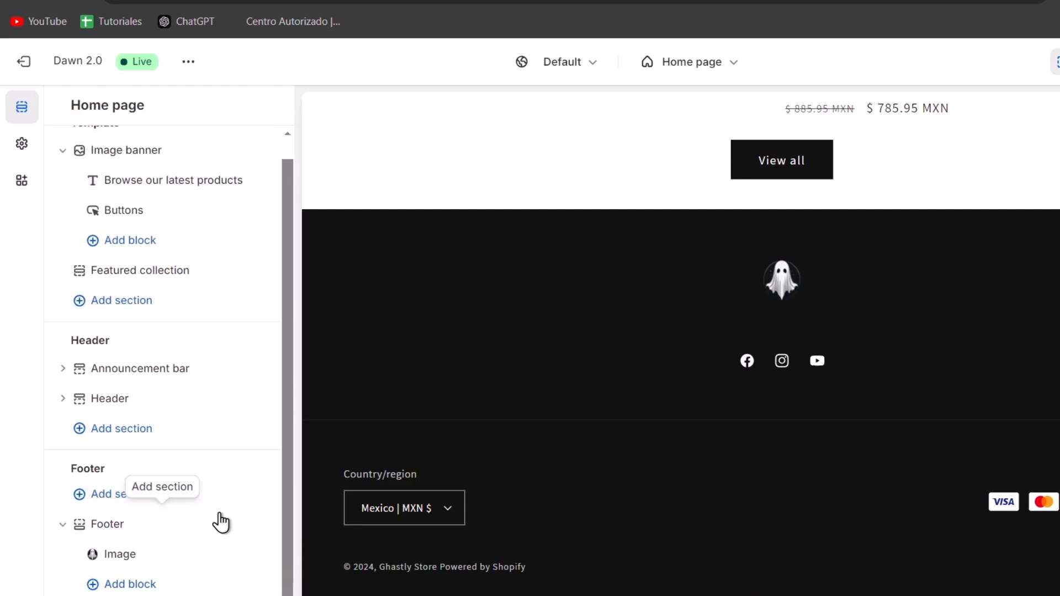
click(145, 575)
click(150, 584)
click(150, 588)
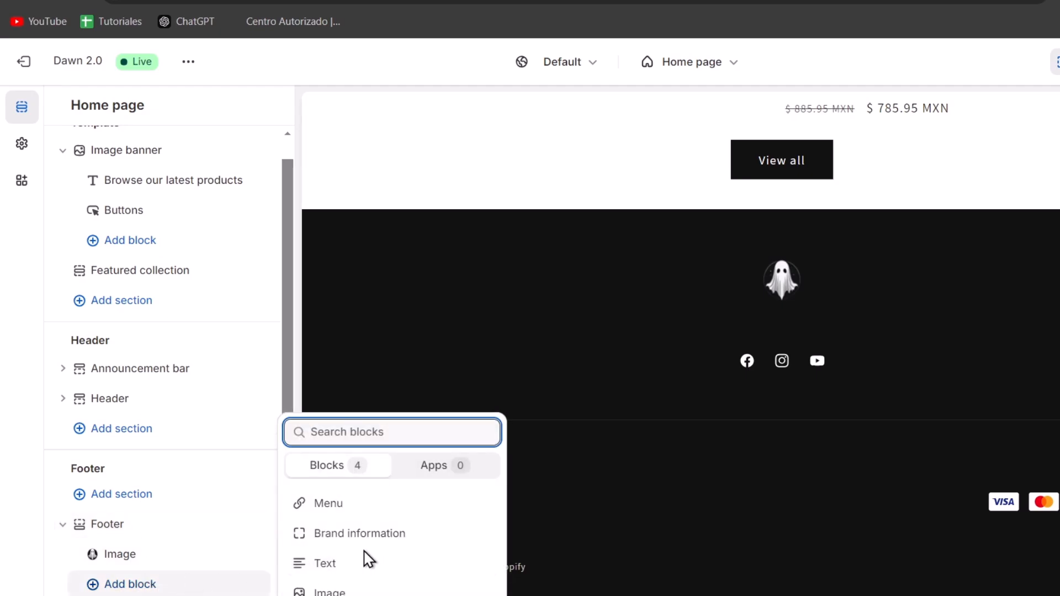
click(412, 544)
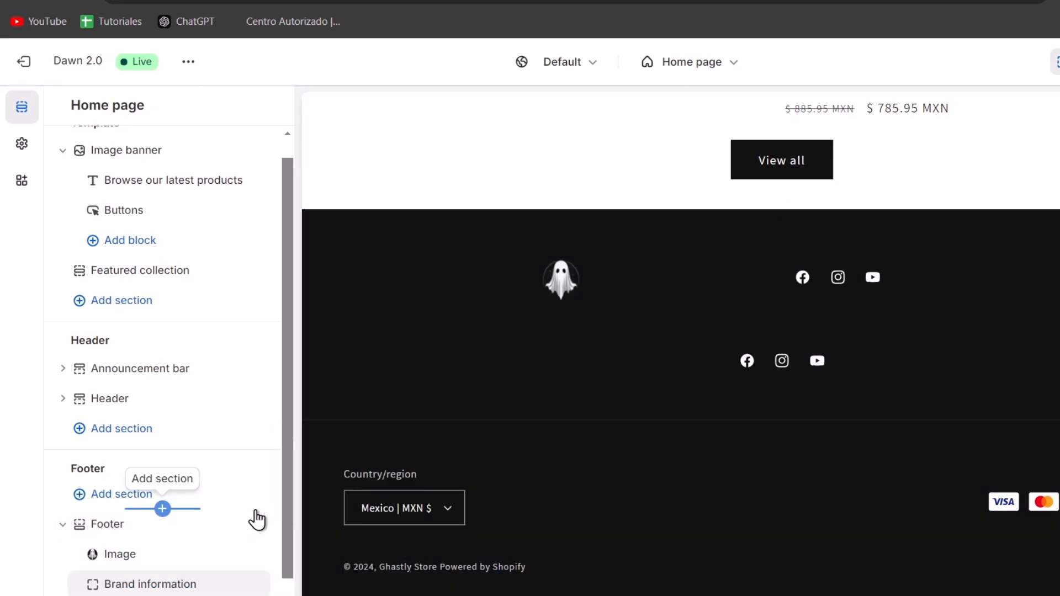
click(189, 585)
click(180, 243)
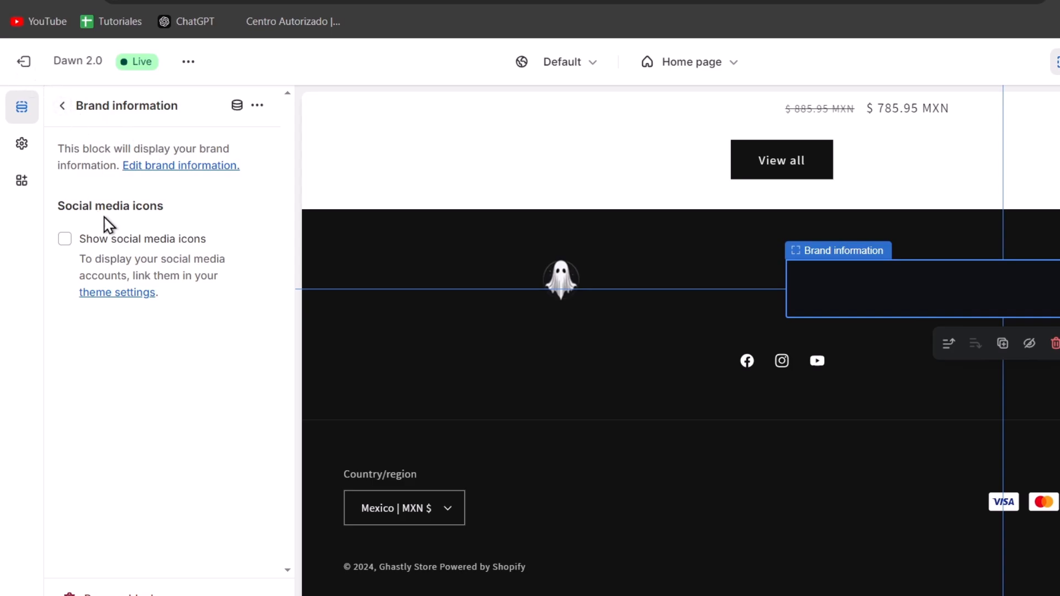
Look for the brand information fields in the theme settings, checking the Logo and Typography groups
click(201, 173)
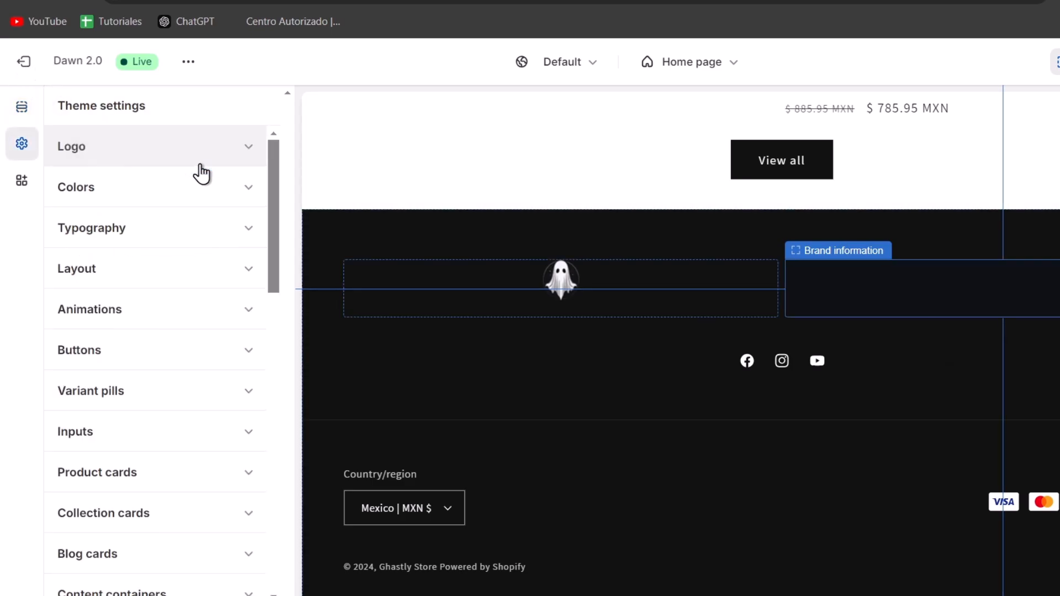
click(137, 148)
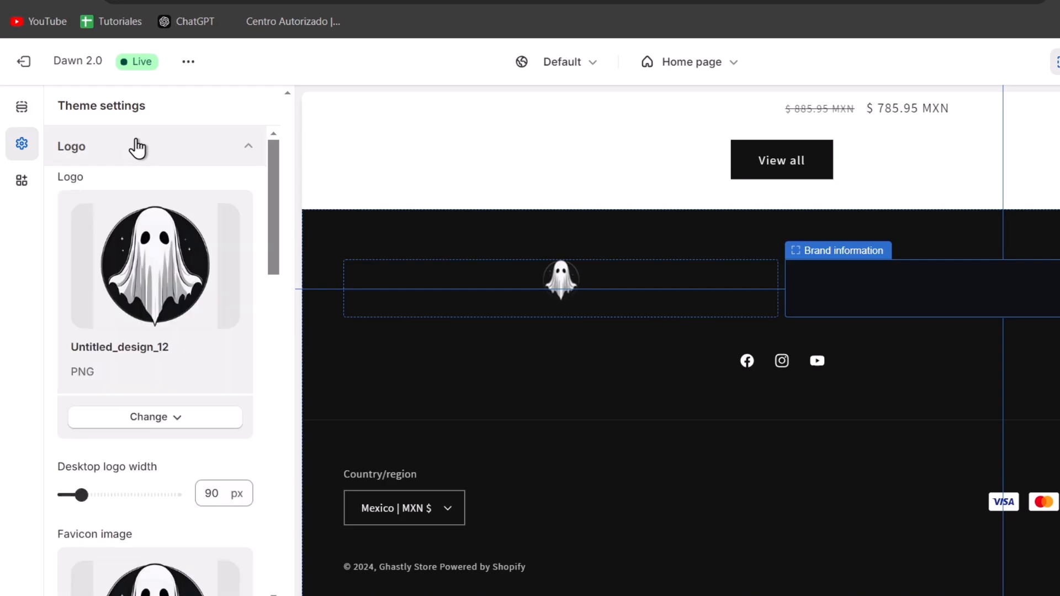
click(138, 148)
click(150, 205)
click(150, 205)
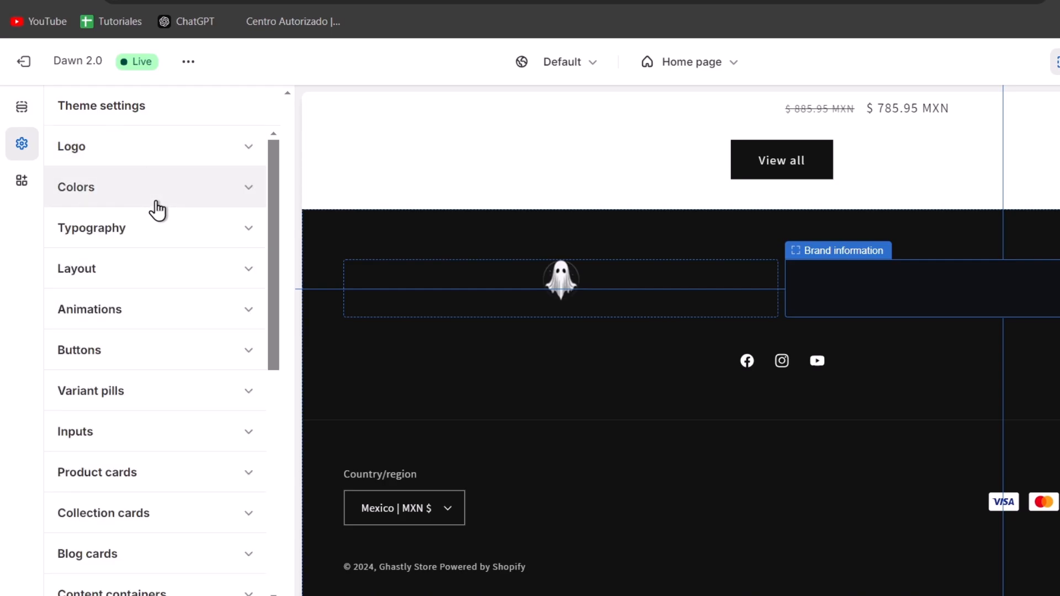
click(153, 226)
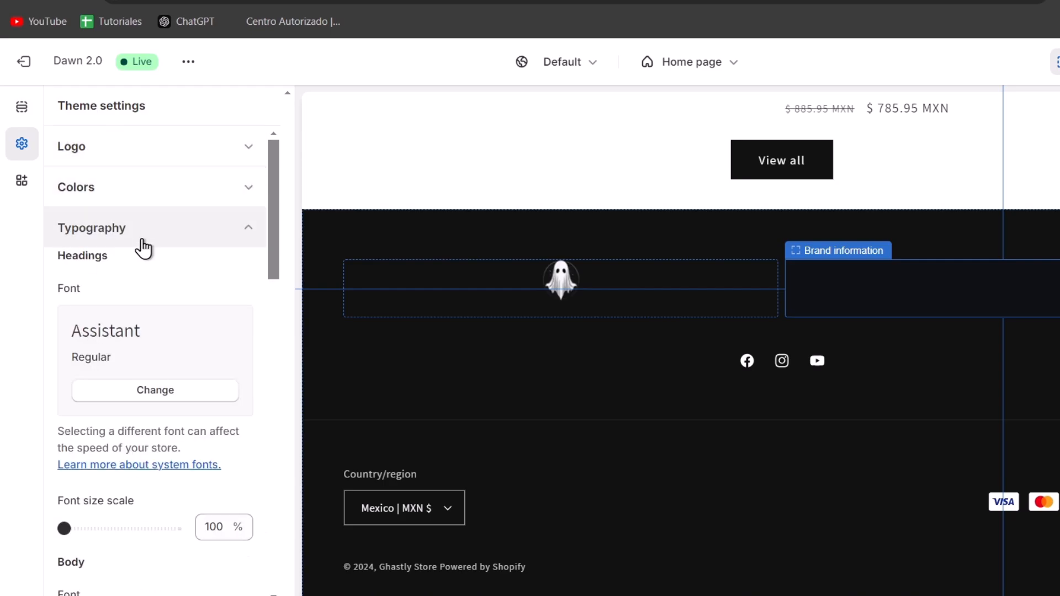
click(142, 245)
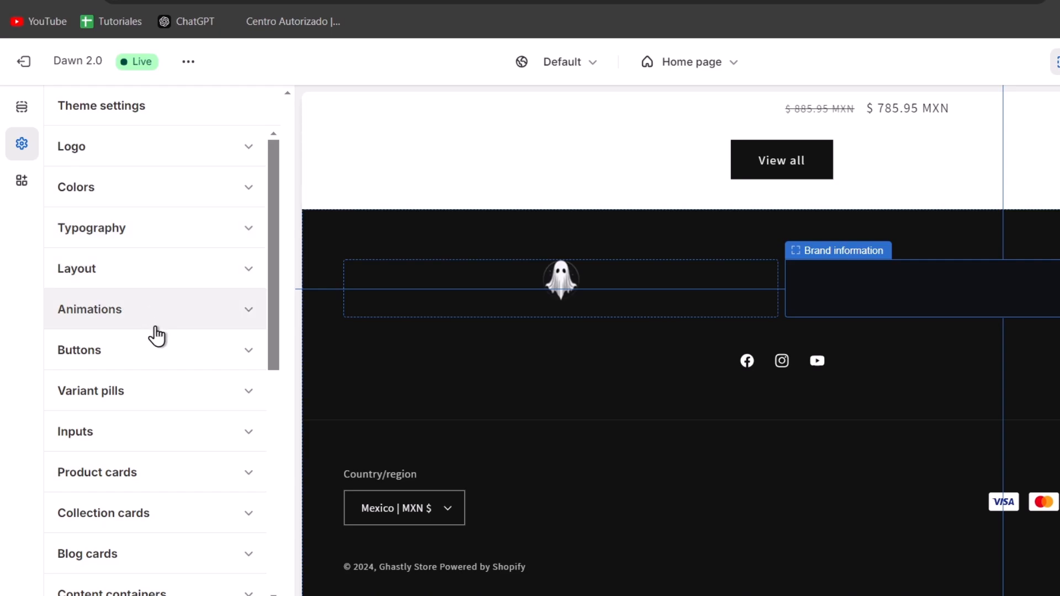
Remove the Brand information block from the footer
click(650, 404)
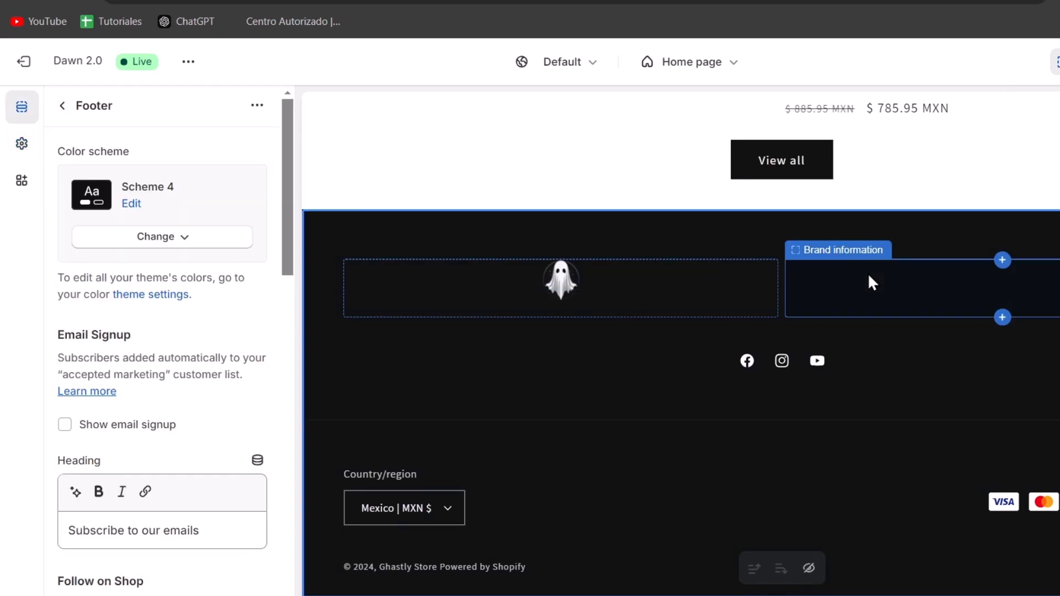
click(939, 280)
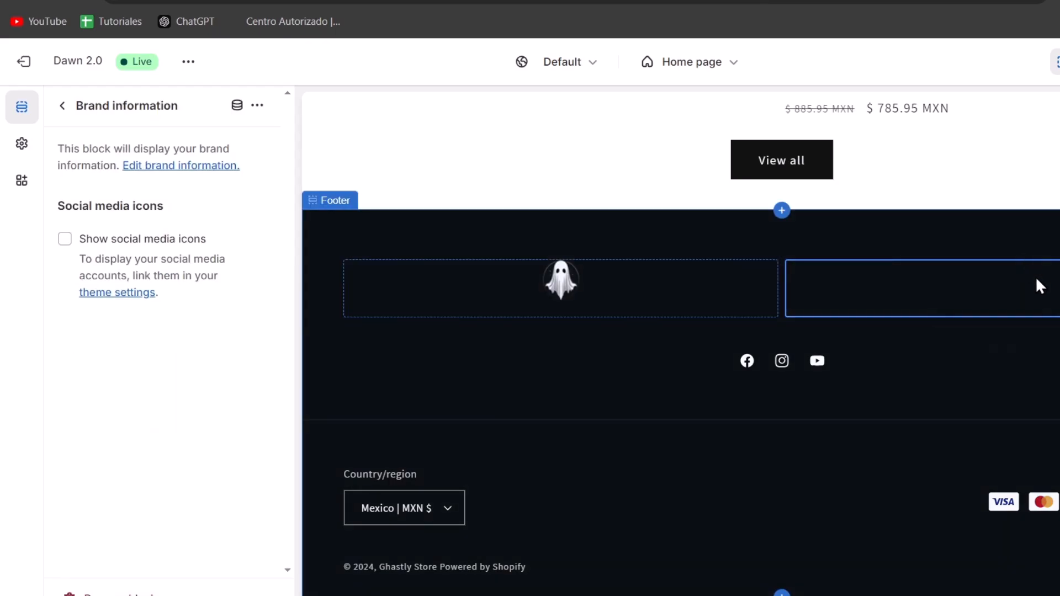
click(1053, 354)
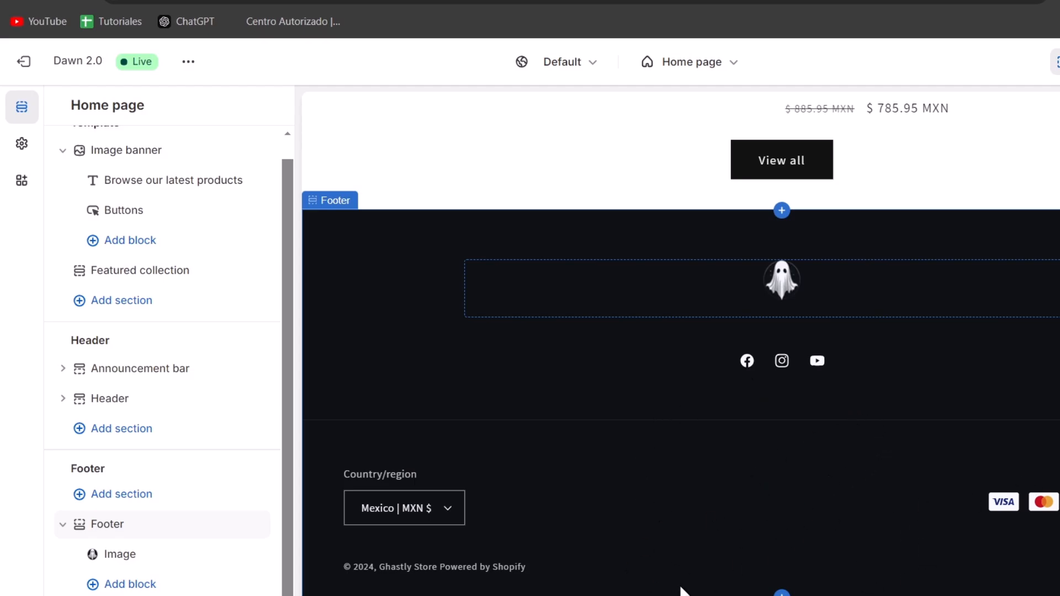
Enable the email signup in the footer and save the theme changes
click(1046, 506)
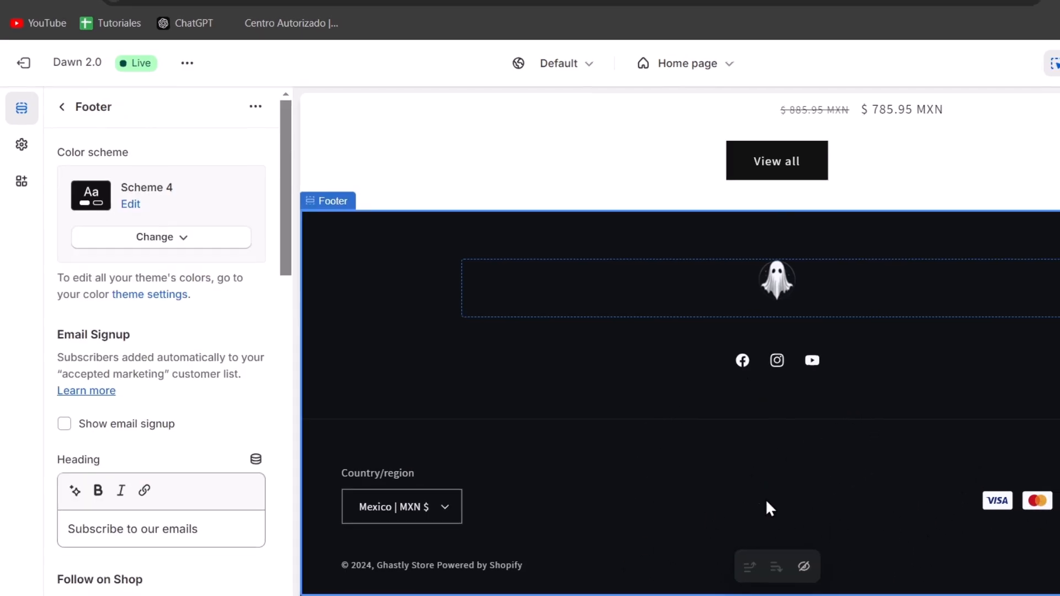
scroll(267, 416, down, 4)
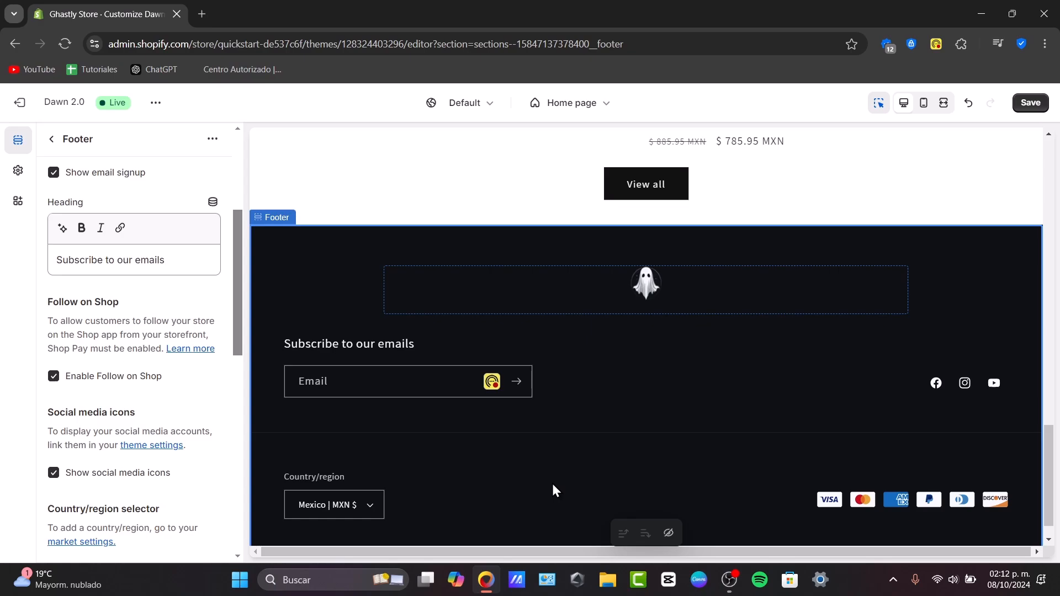
click(1030, 102)
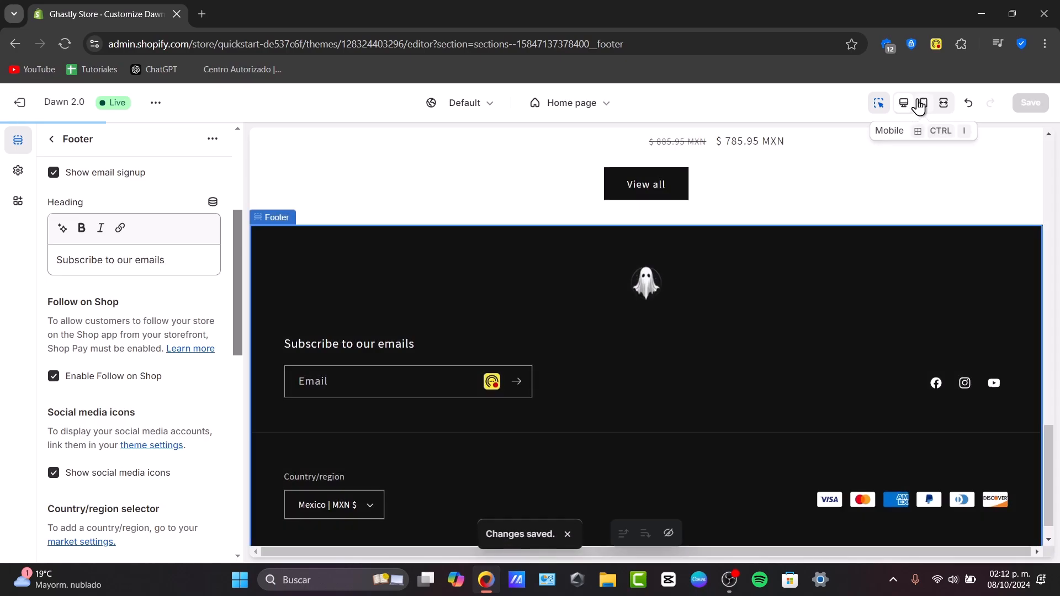
Preview the home page footer in the mobile view and in the fullscreen view
click(919, 104)
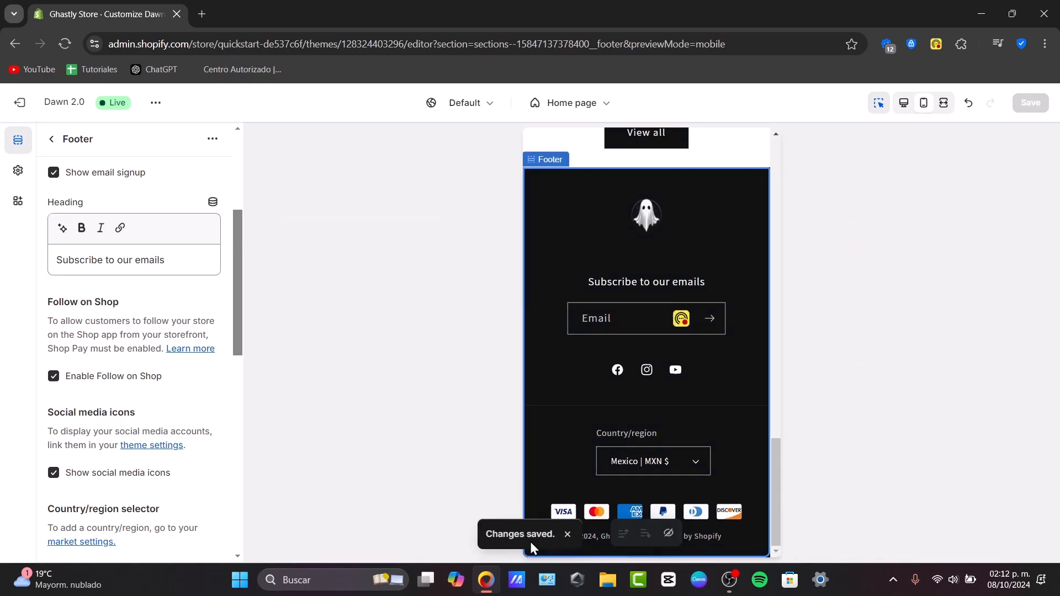
click(562, 540)
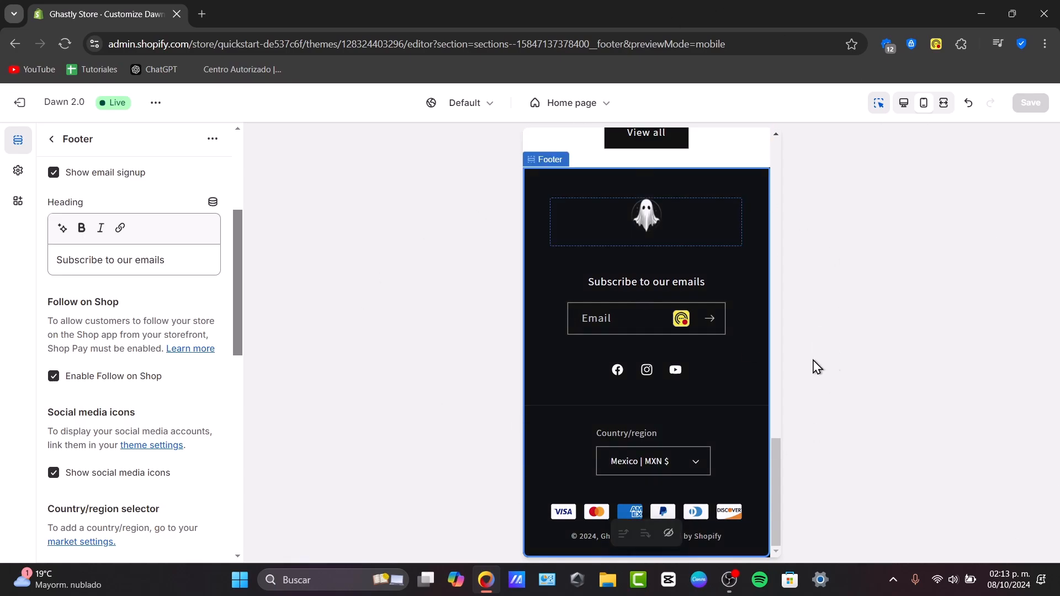
scroll(729, 347, up, 17)
scroll(727, 343, down, 15)
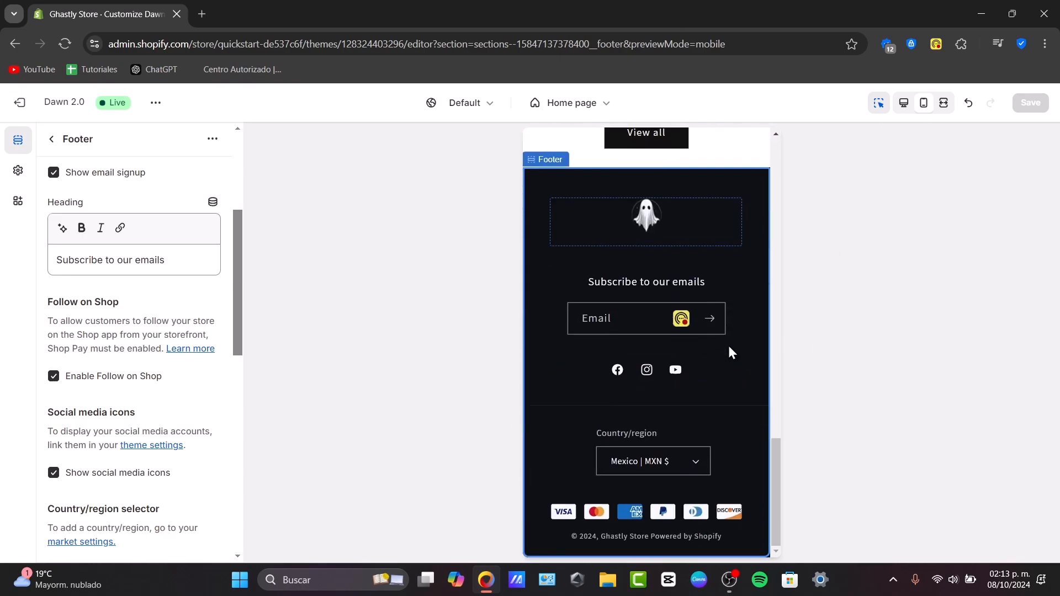
click(942, 105)
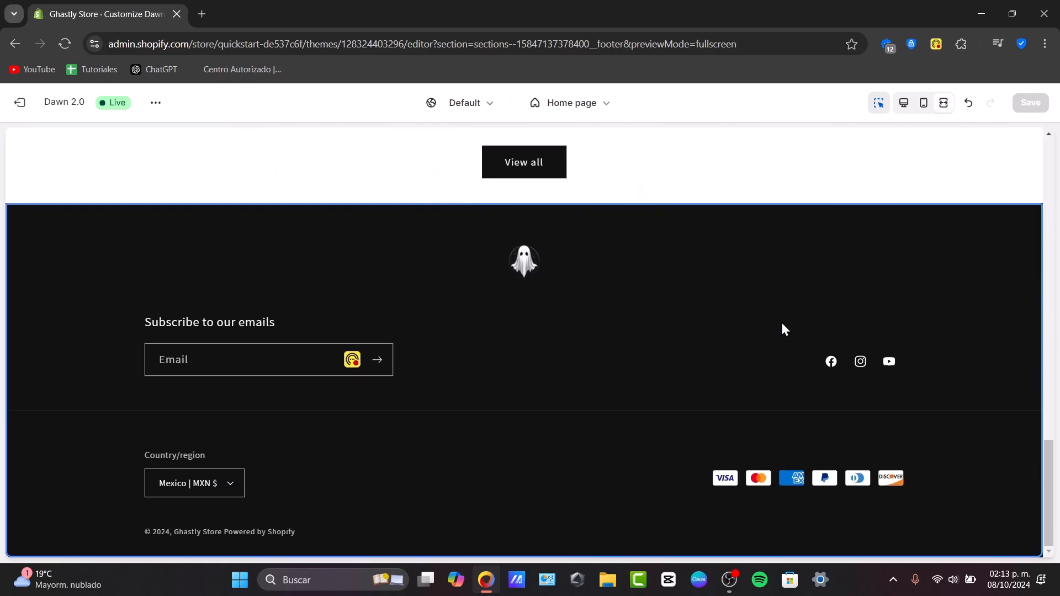
drag(1048, 500, 1051, 560)
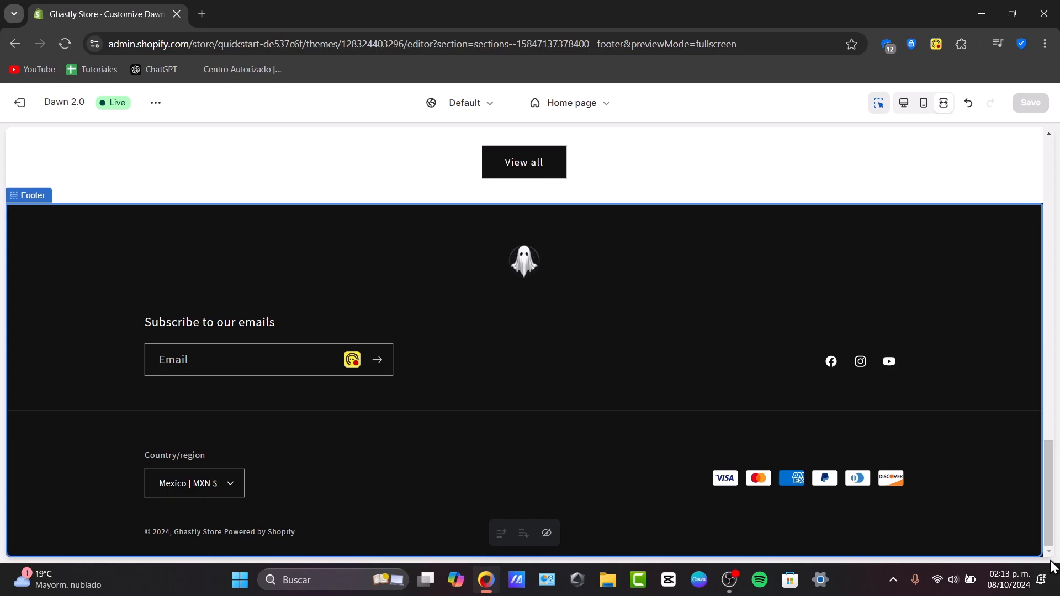